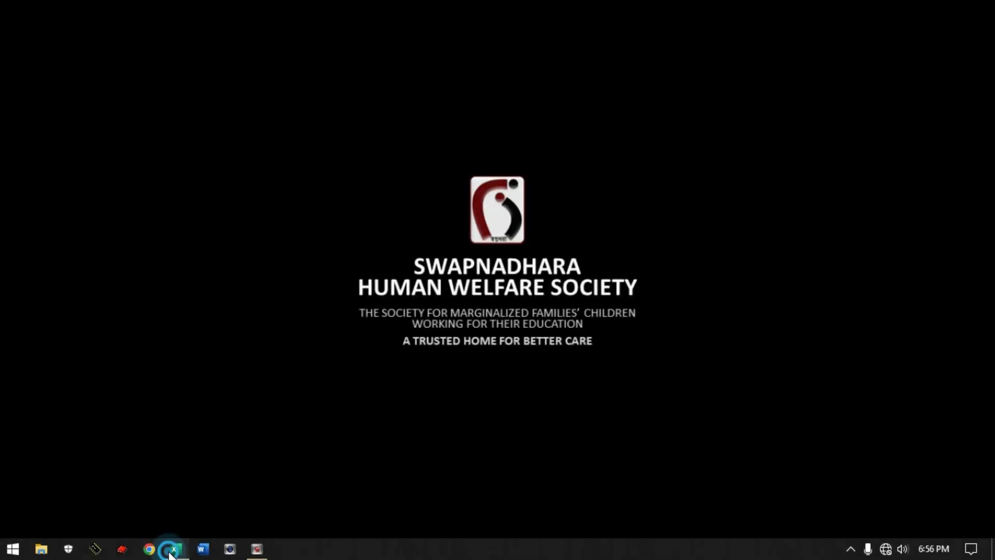
- Bring the blank Book1 workbook to the front from the taskbar
{"action": "left_click", "coordinate": [172, 550]}
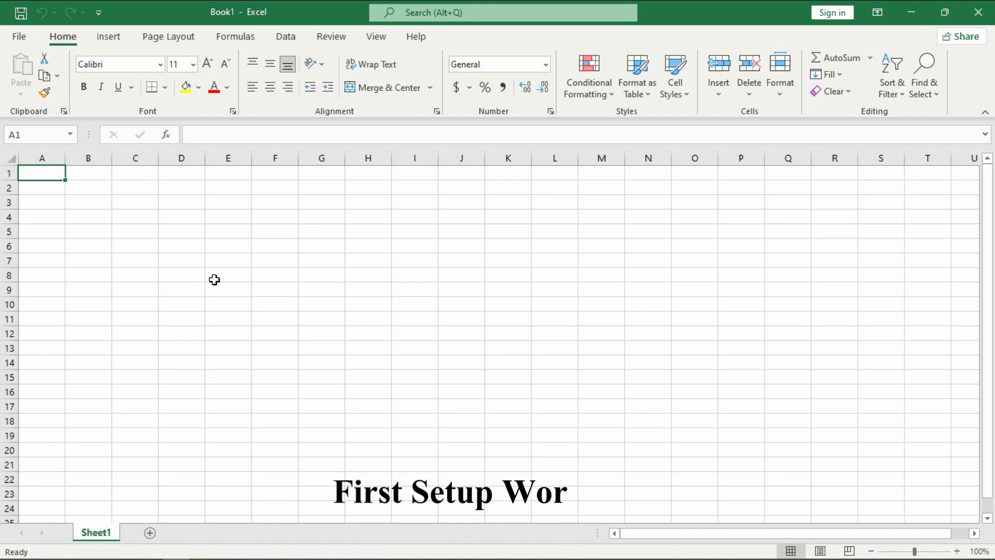
- Rename Sheet1 to PHOTO and add a second sheet named PHOTO MATCH
{"action": "right_click", "coordinate": [98, 530]}
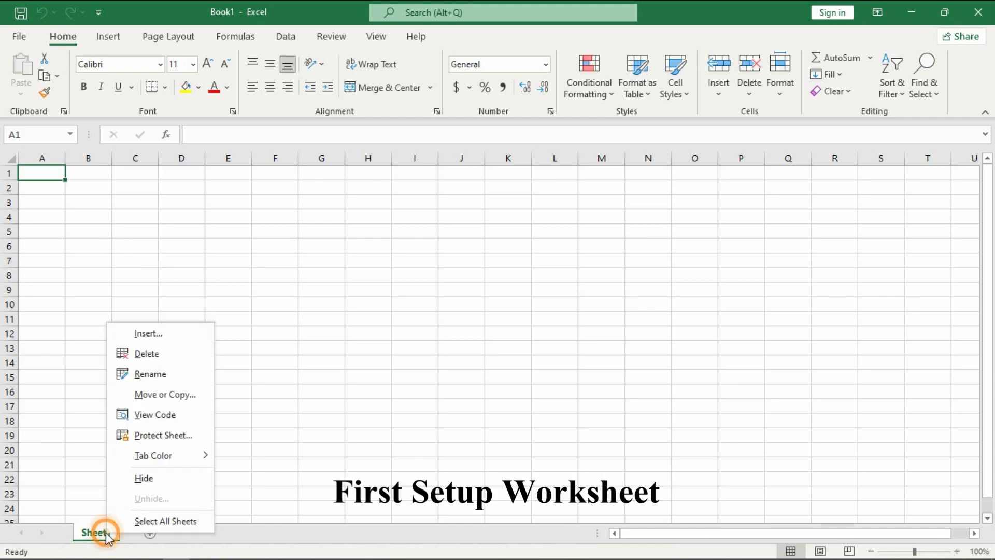
{"action": "left_click", "coordinate": [156, 377]}
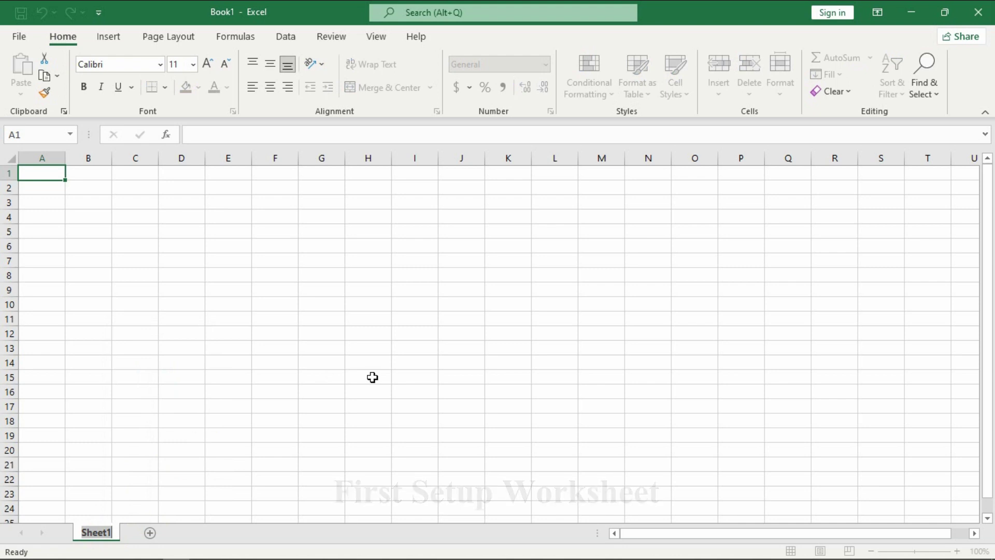
{"action": "type", "text": "PHOTO"}
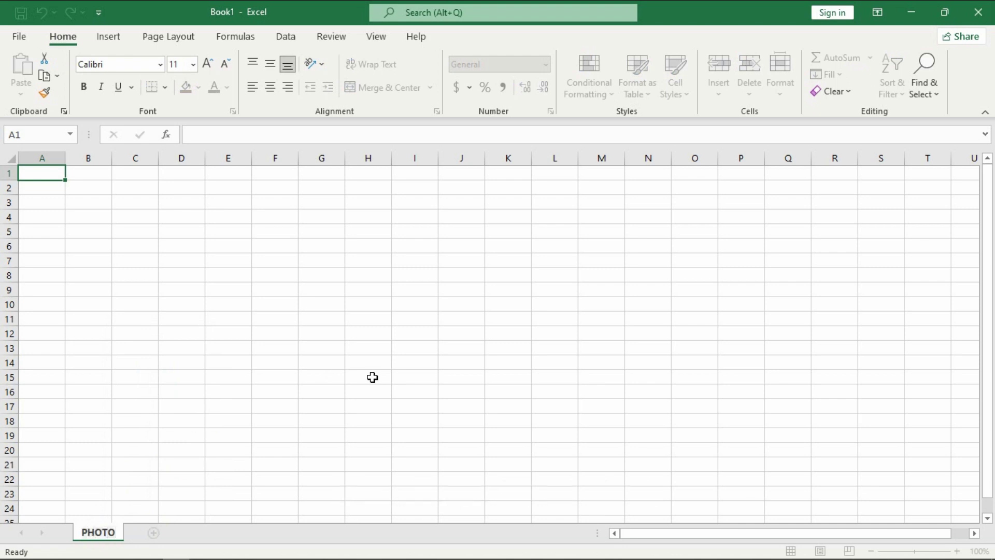
{"action": "key", "text": "Return"}
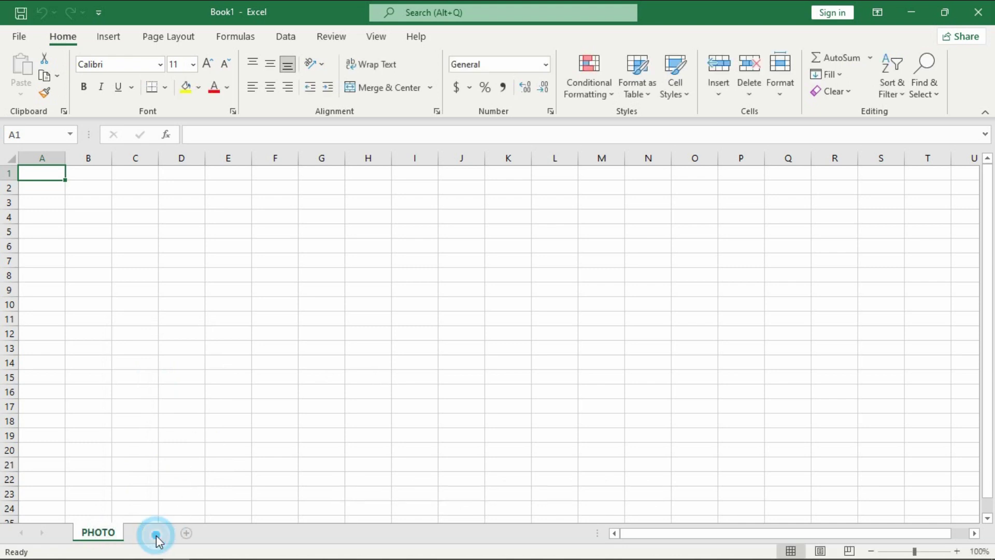
{"action": "double_click", "coordinate": [148, 533]}
{"action": "type", "text": "PHOTO MATCH"}
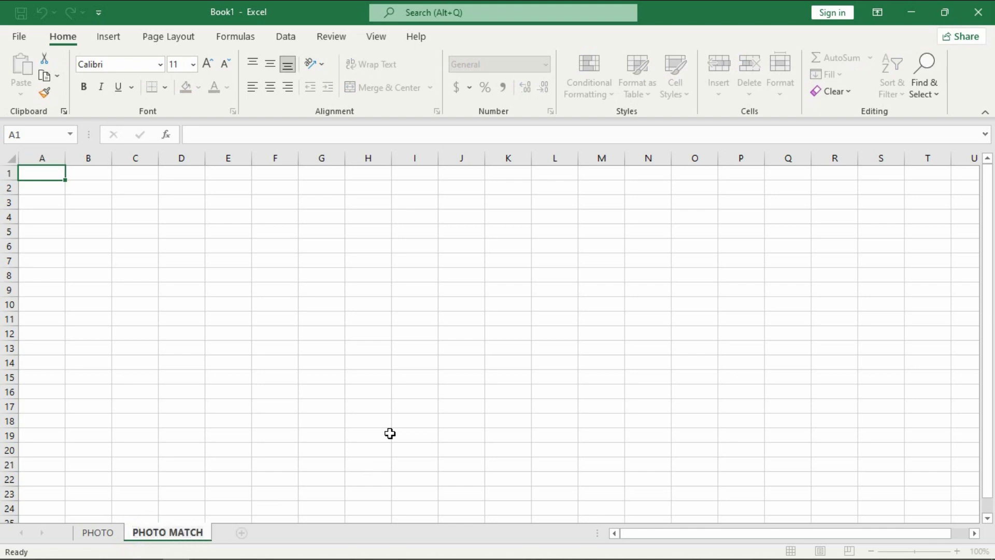
{"action": "key", "text": "Return"}
- Widen column B on the PHOTO sheet to 17.14
{"action": "left_click", "coordinate": [99, 532]}
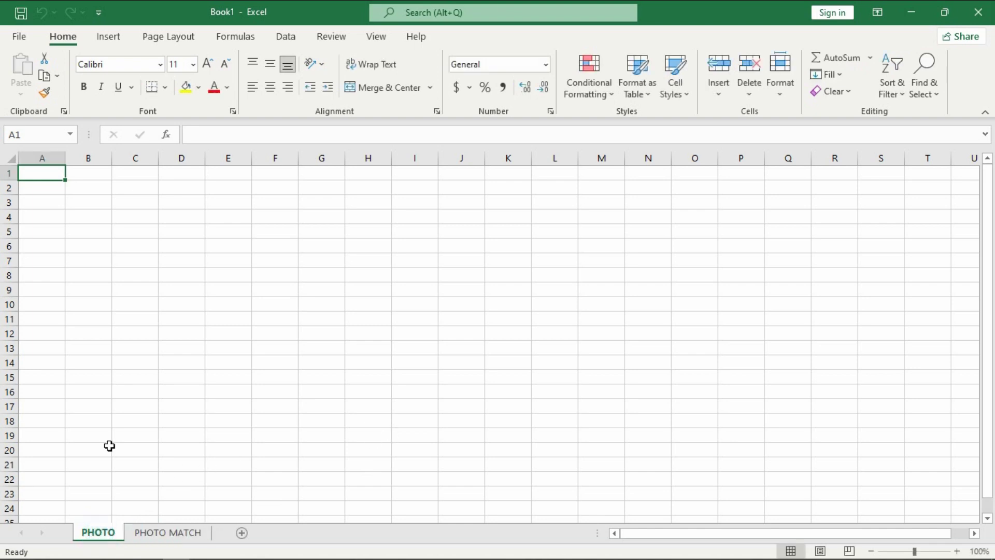
{"action": "left_click", "coordinate": [64, 158]}
{"action": "left_click_drag", "start_coordinate": [112, 158], "coordinate": [151, 161]}
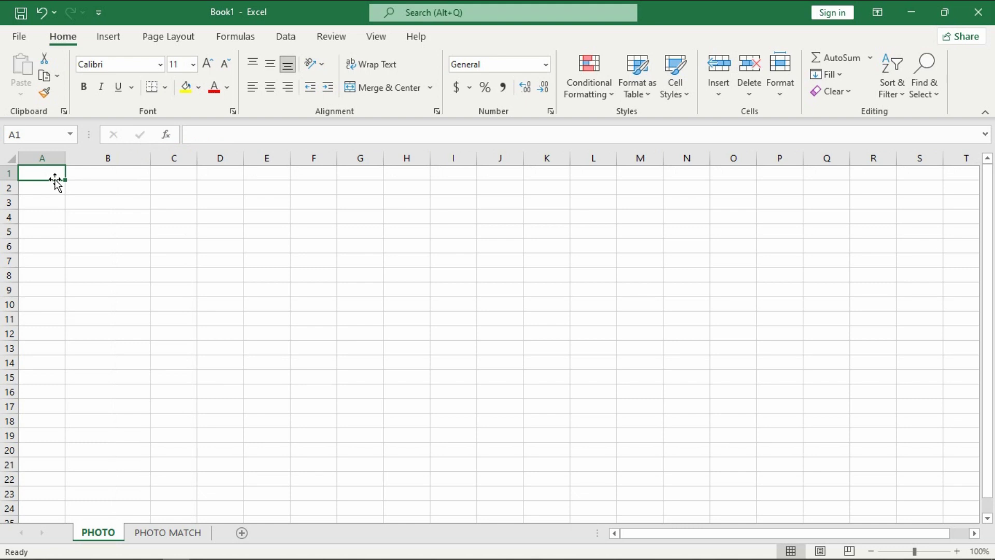
- Enter headings STUDENT ID# in A1 and PHOTO in B1, fitting column A
{"action": "type", "text": "s"}
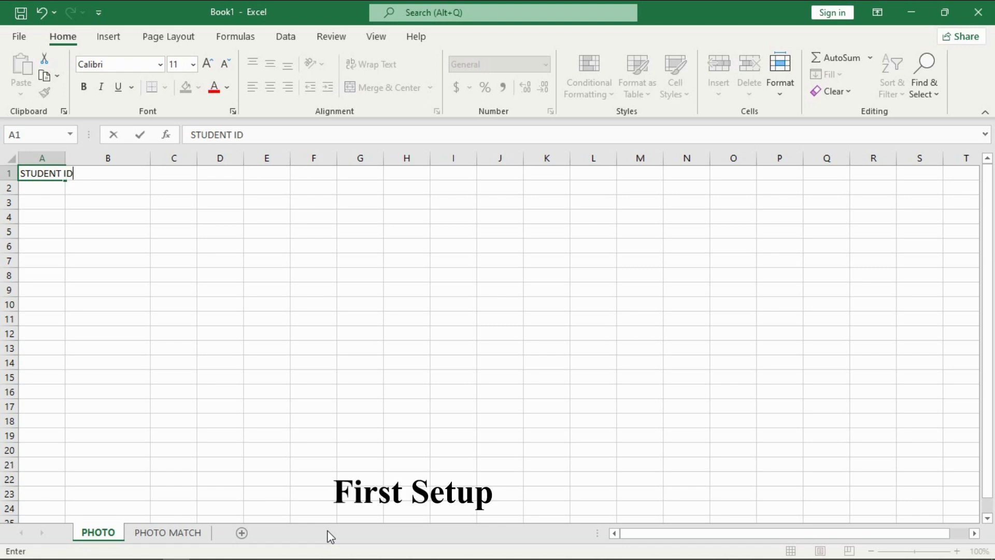
{"action": "key", "text": "Tab"}
{"action": "type", "text": "PH"}
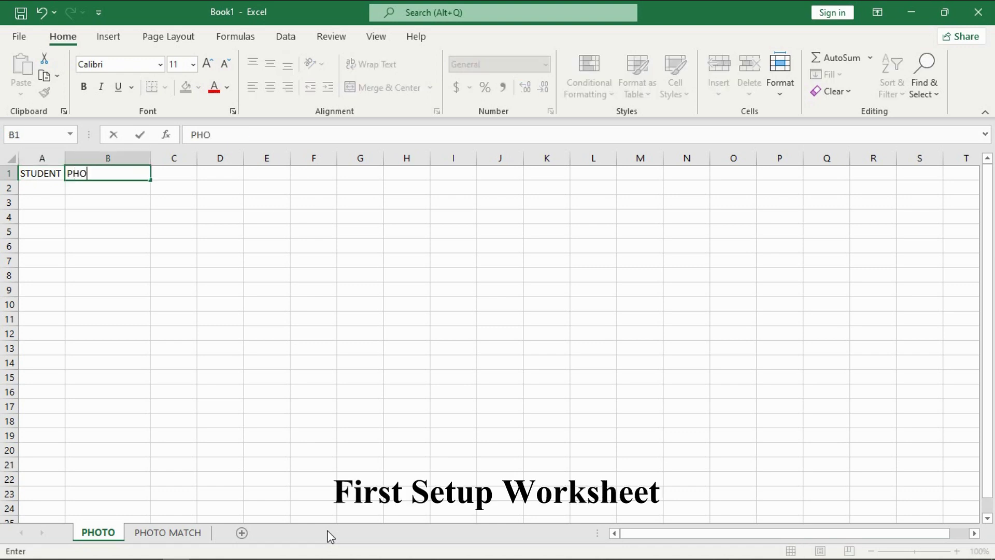
{"action": "key", "text": "Return"}
{"action": "double_click", "coordinate": [65, 158]}
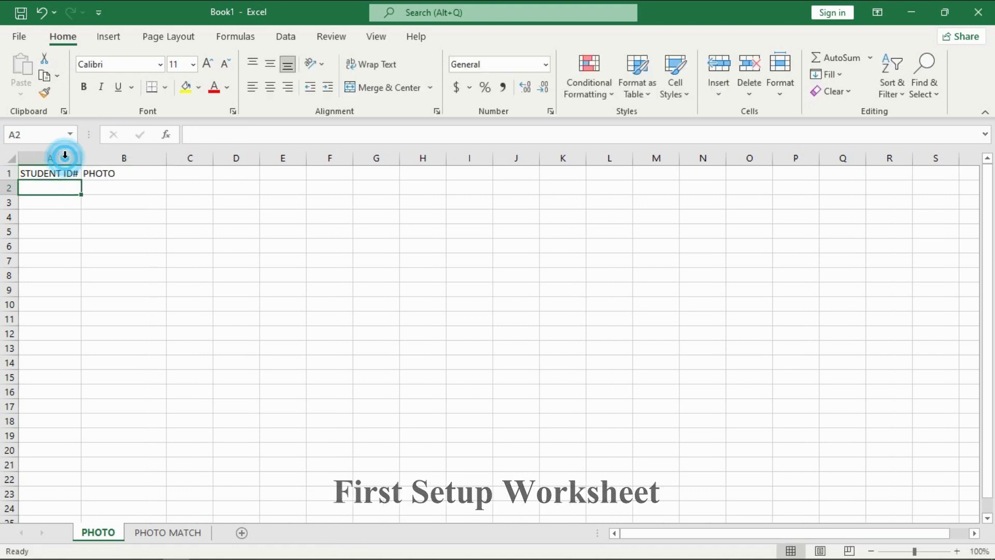
- Centre columns A and B and make the headings bold at size 14
{"action": "left_click_drag", "start_coordinate": [50, 158], "coordinate": [114, 156]}
{"action": "left_click", "coordinate": [269, 64]}
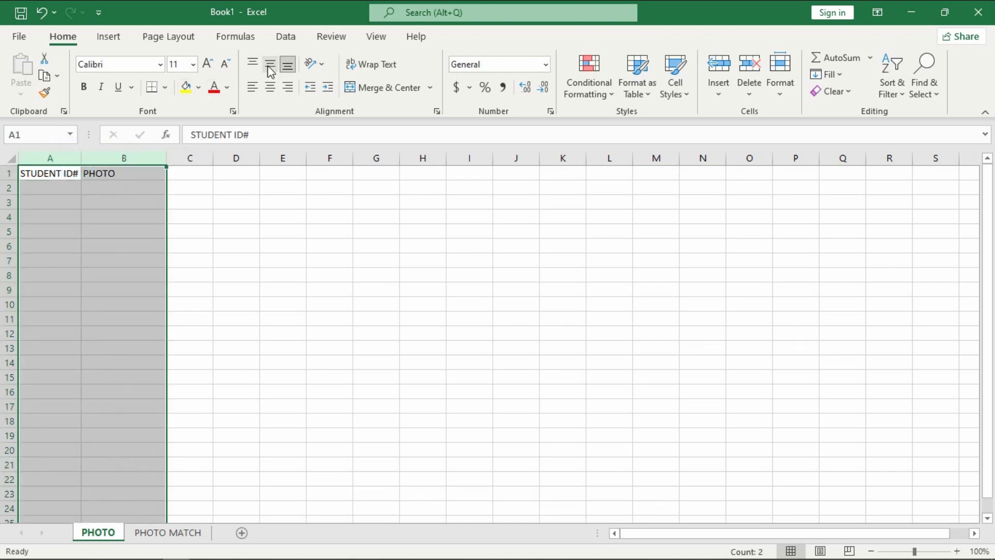
{"action": "left_click", "coordinate": [269, 87]}
{"action": "left_click", "coordinate": [207, 64]}
{"action": "left_click", "coordinate": [208, 64]}
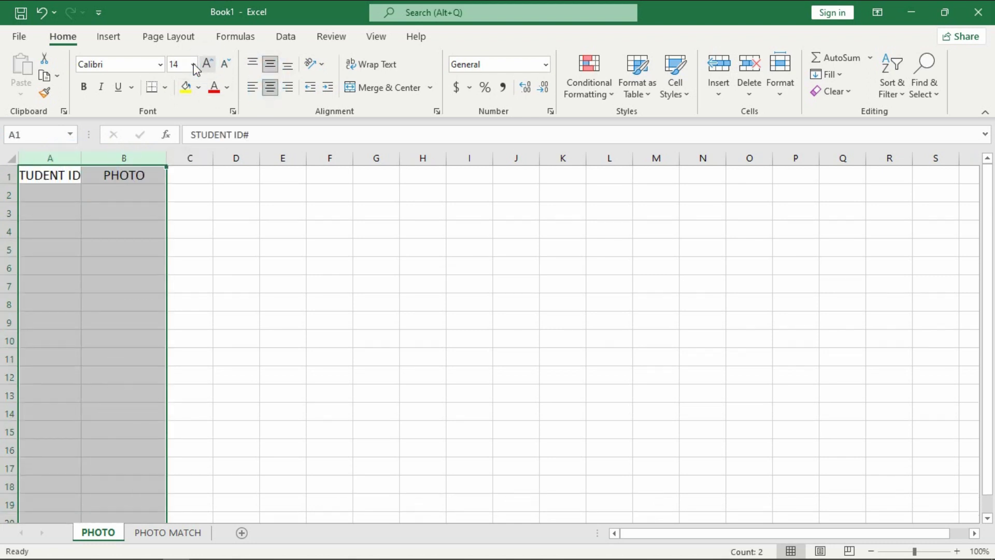
{"action": "left_click", "coordinate": [88, 93]}
{"action": "double_click", "coordinate": [80, 158]}
- Give the A1:B1 headers a green fill and dark green text
{"action": "left_click_drag", "start_coordinate": [72, 177], "coordinate": [135, 176]}
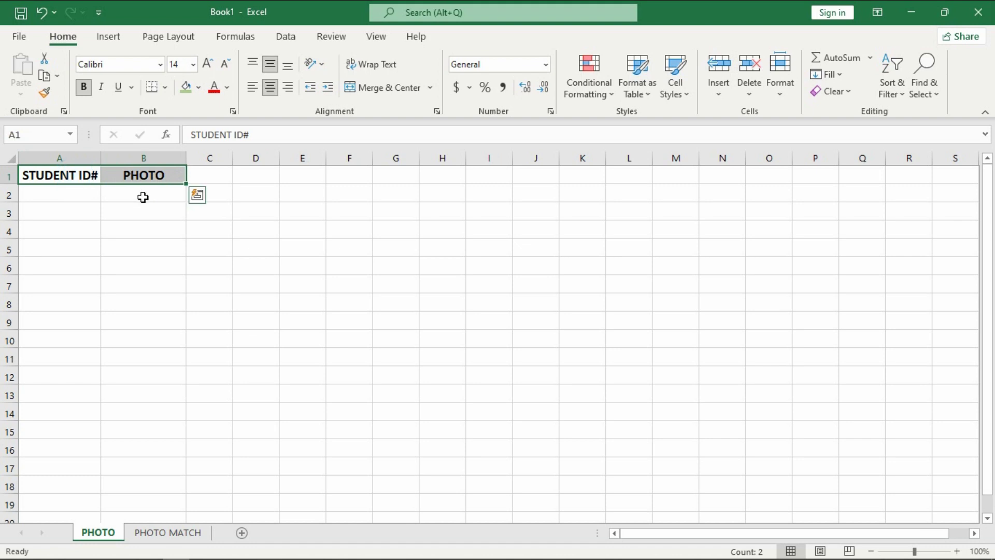
{"action": "left_click", "coordinate": [198, 87]}
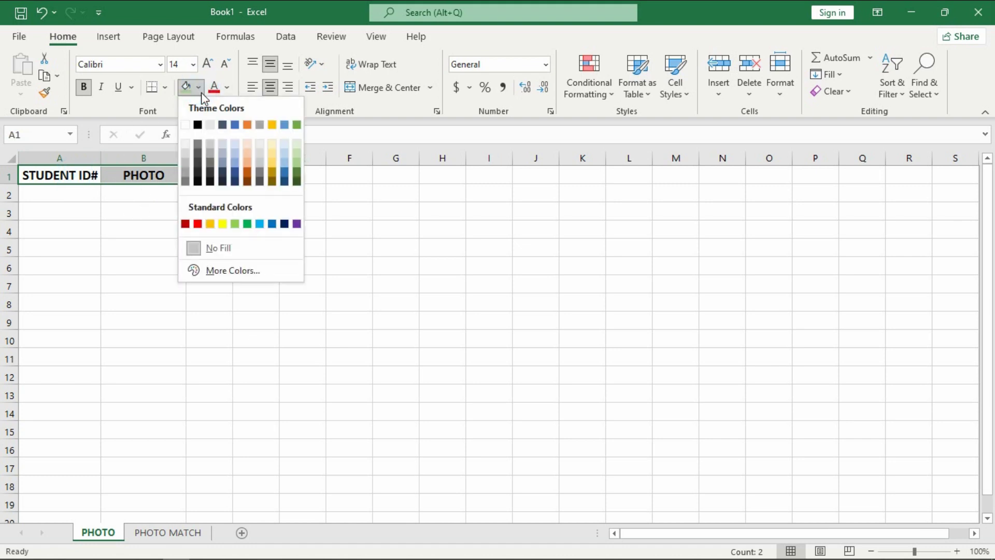
{"action": "left_click", "coordinate": [298, 153]}
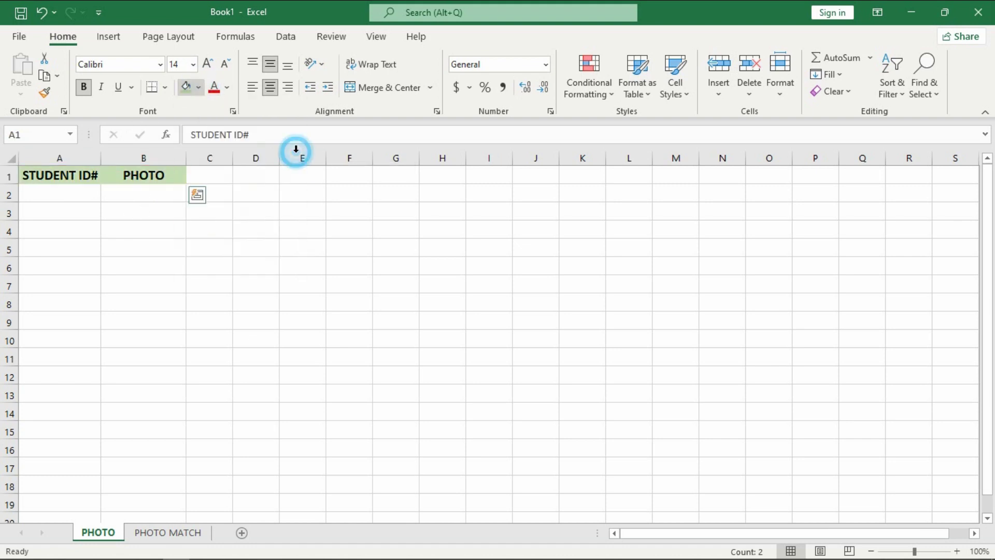
{"action": "left_click", "coordinate": [227, 87]}
{"action": "left_click", "coordinate": [325, 205]}
{"action": "left_click", "coordinate": [138, 216]}
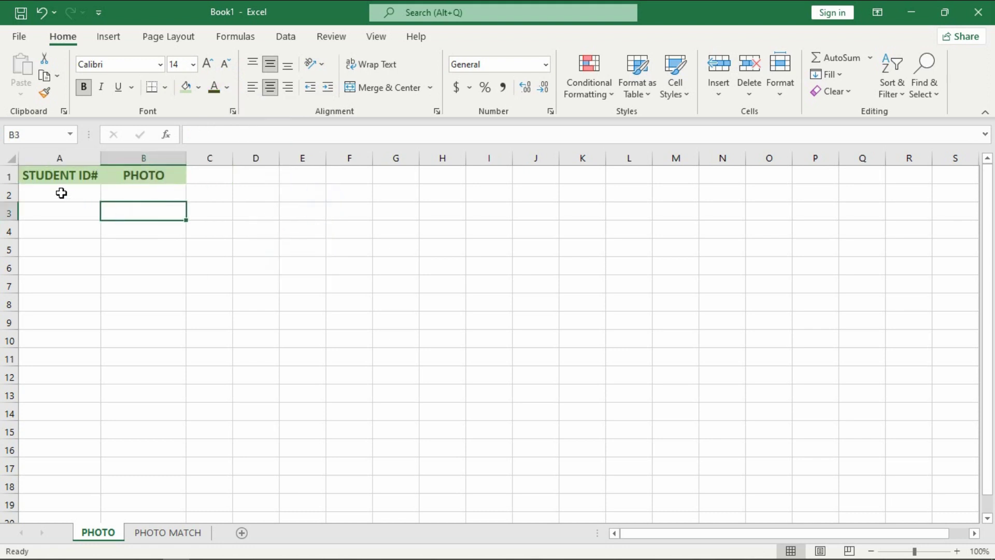
- Set the height of rows 2 through 11 to 75
{"action": "left_click_drag", "start_coordinate": [9, 195], "coordinate": [9, 357]}
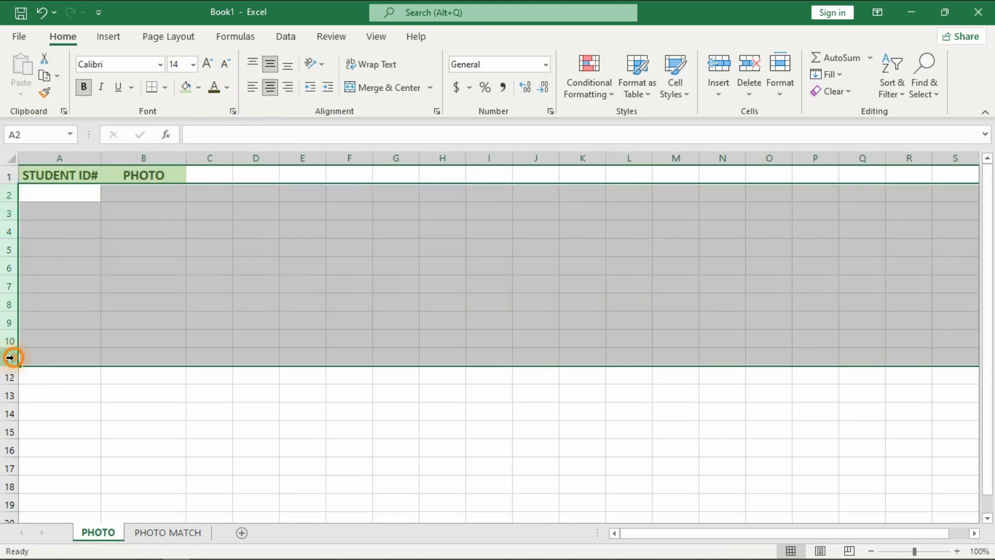
{"action": "right_click", "coordinate": [9, 358]}
{"action": "left_click", "coordinate": [68, 305]}
{"action": "type", "text": "7"}
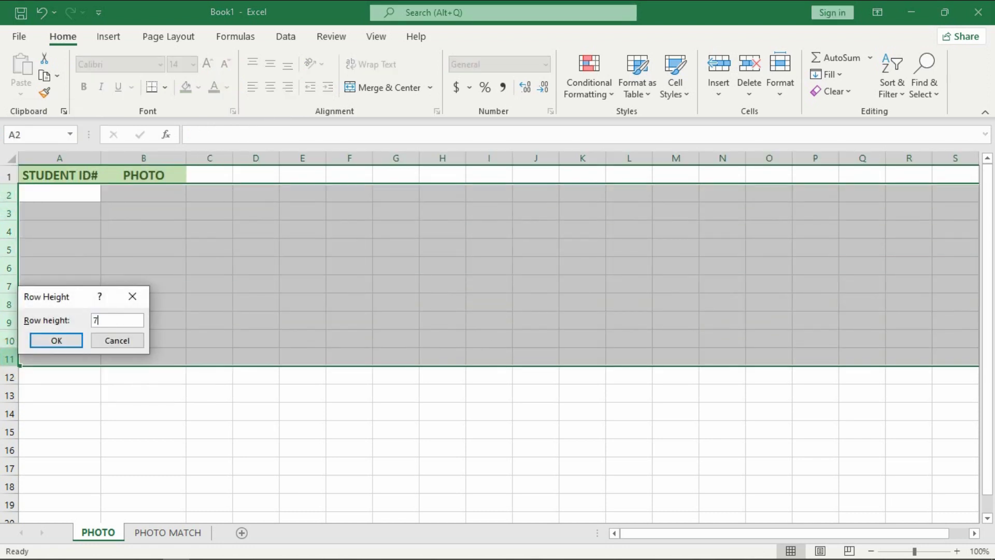
{"action": "type", "text": "5"}
{"action": "key", "text": "Return"}
{"action": "left_click", "coordinate": [145, 220]}
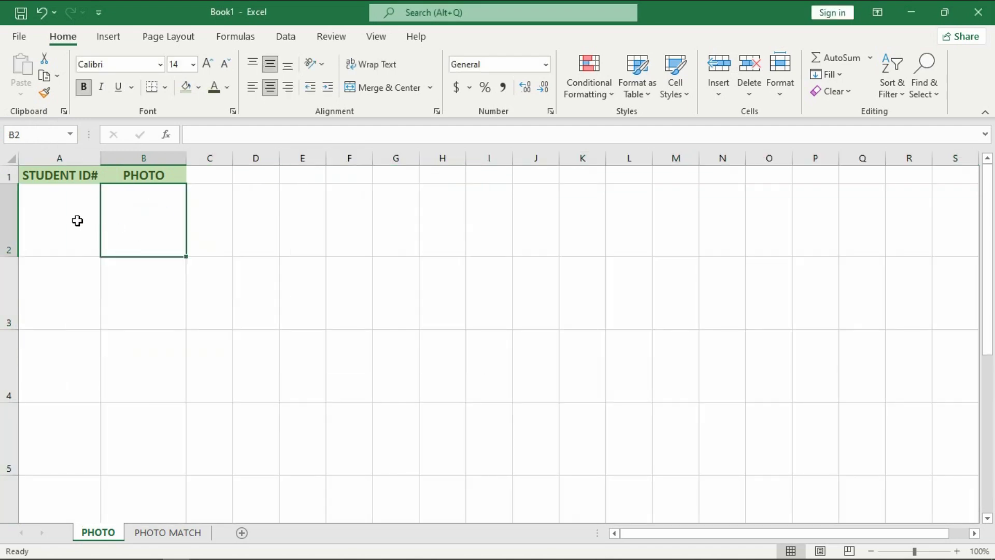
{"action": "left_click", "coordinate": [78, 220]}
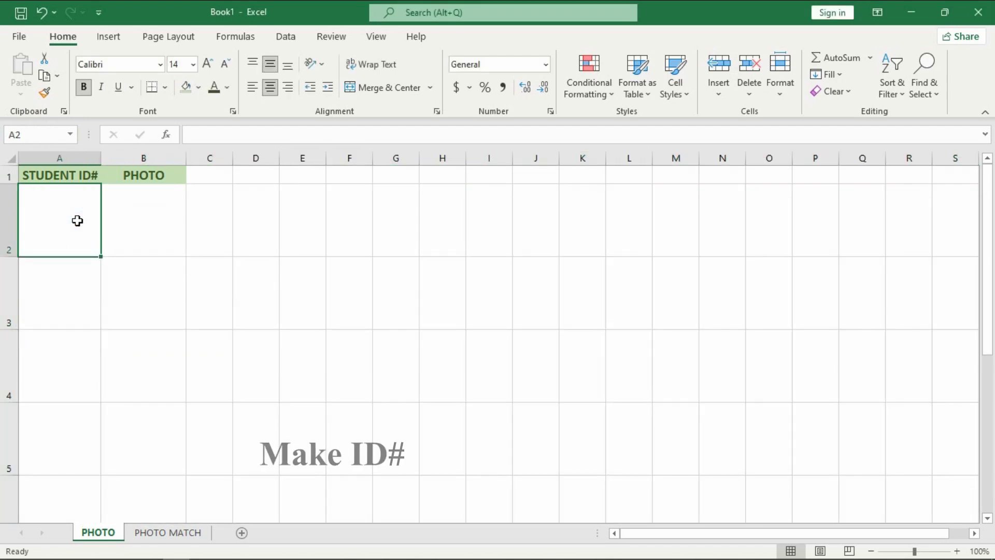
- Enter 1901 and 1902 in A2:A3 and fill the series down to 1910 in row 11
{"action": "type", "text": "1901"}
{"action": "key", "text": "Return"}
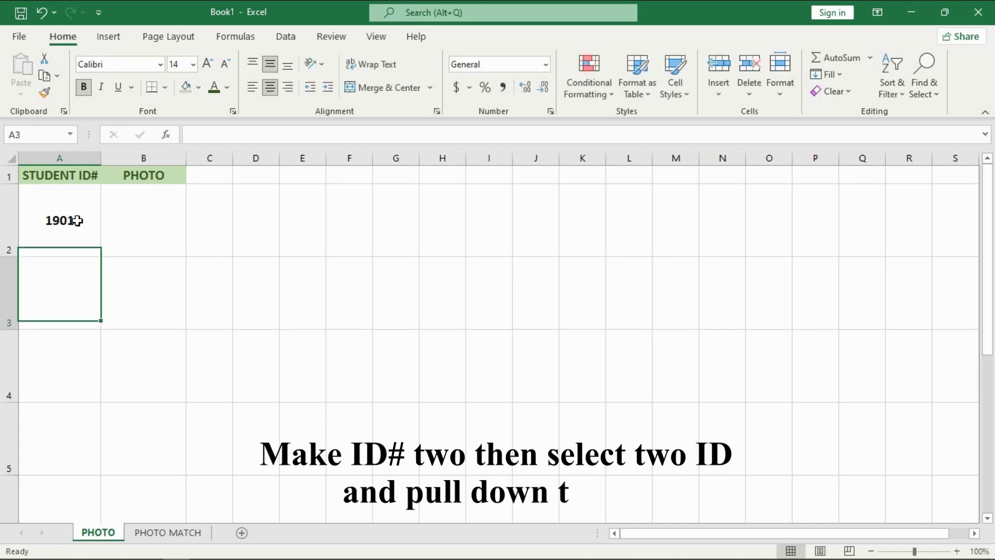
{"action": "type", "text": "1902"}
{"action": "left_click", "coordinate": [77, 221]}
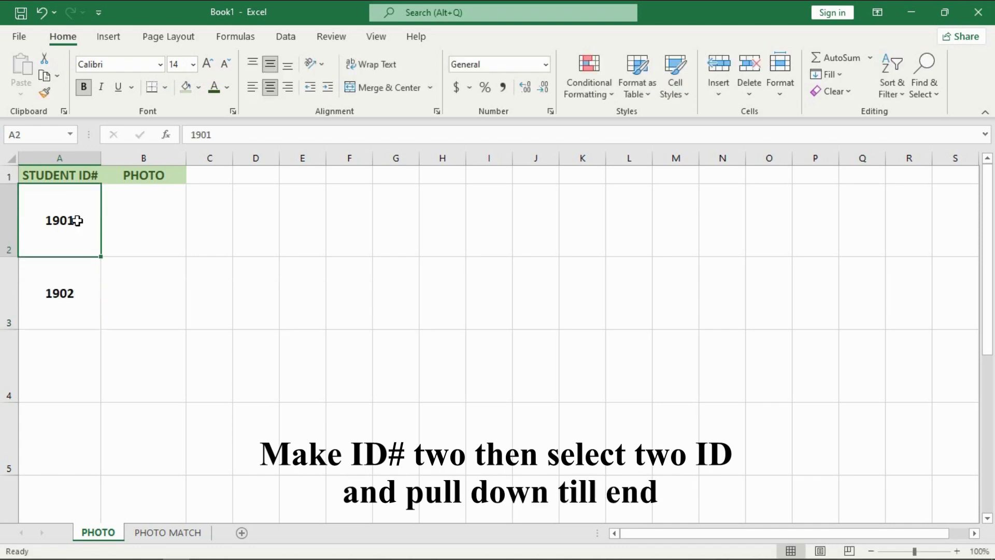
{"action": "key", "text": "shift+Down"}
{"action": "left_click_drag", "start_coordinate": [101, 330], "coordinate": [90, 517]}
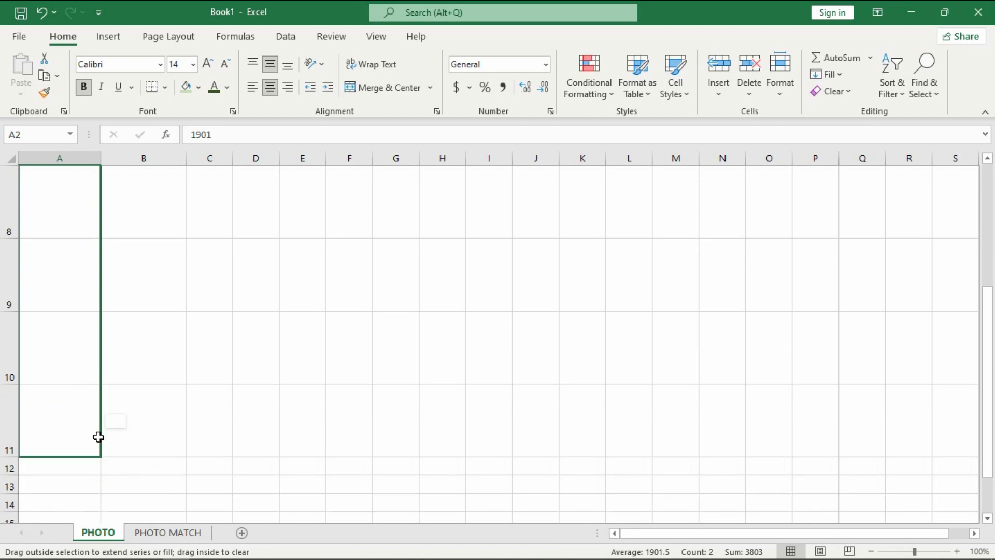
{"action": "left_click_drag", "start_coordinate": [98, 437], "coordinate": [99, 436]}
{"action": "scroll", "coordinate": [193, 349], "scroll_direction": "up", "scroll_amount": 3}
{"action": "left_click", "coordinate": [148, 231]}
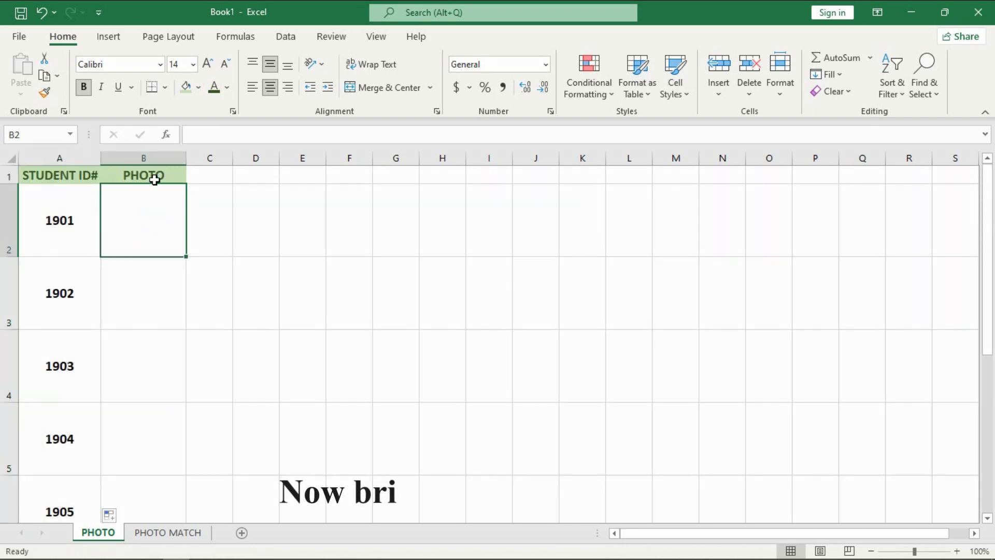
- Insert the portrait picture from this device and shrink it to 0.91 inches to fit cell B2
{"action": "left_click", "coordinate": [110, 40]}
{"action": "left_click", "coordinate": [176, 77]}
{"action": "left_click", "coordinate": [169, 148]}
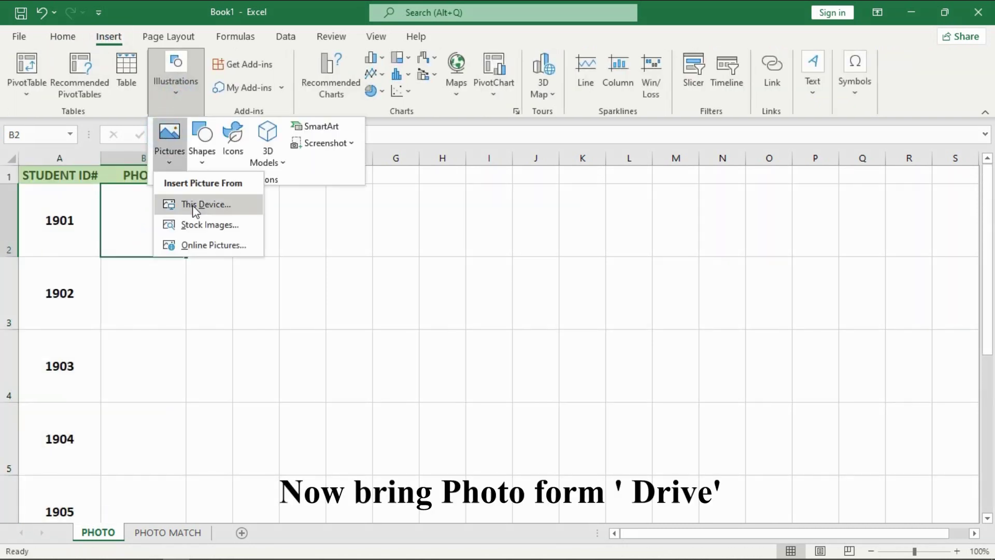
{"action": "left_click", "coordinate": [194, 205]}
{"action": "double_click", "coordinate": [171, 132]}
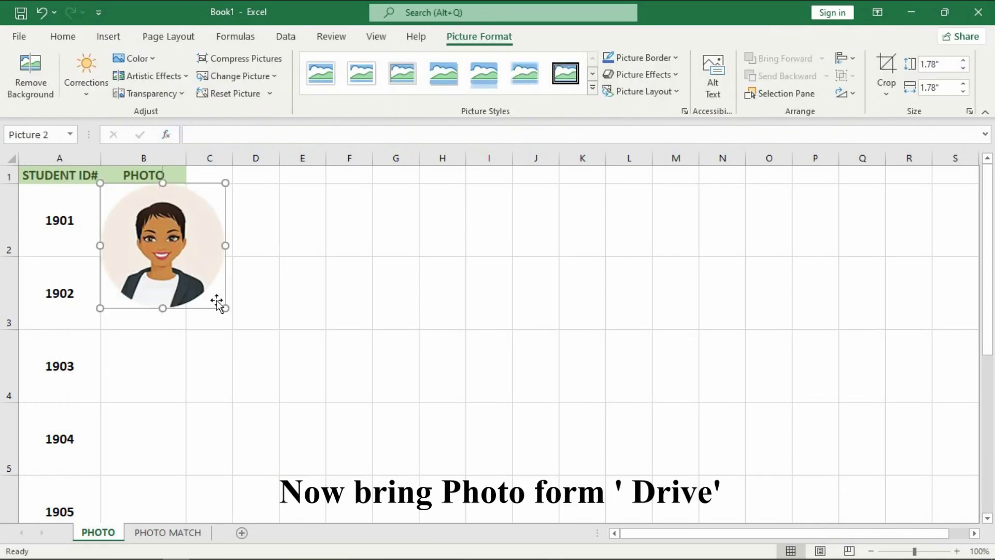
{"action": "left_click_drag", "start_coordinate": [225, 306], "coordinate": [173, 252]}
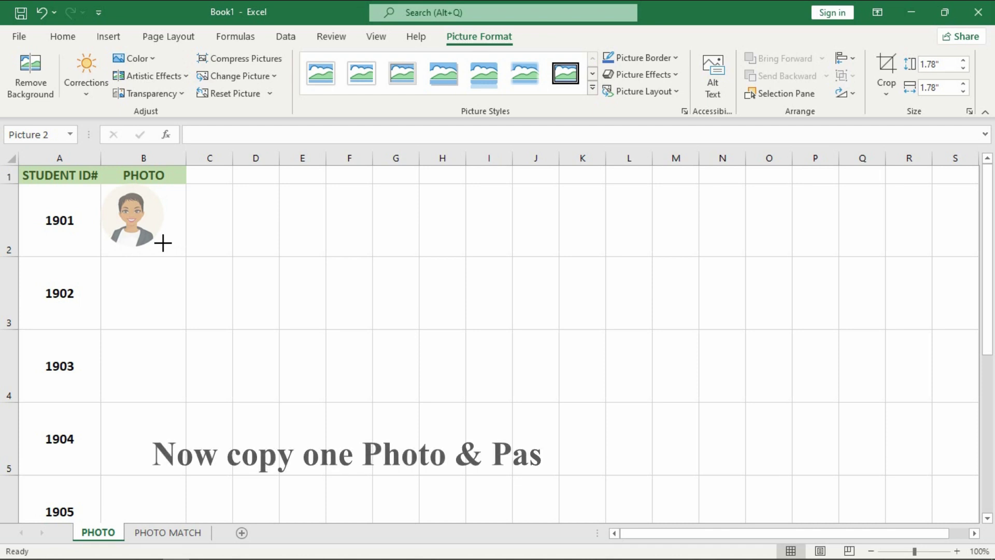
{"action": "left_click_drag", "start_coordinate": [163, 243], "coordinate": [164, 246]}
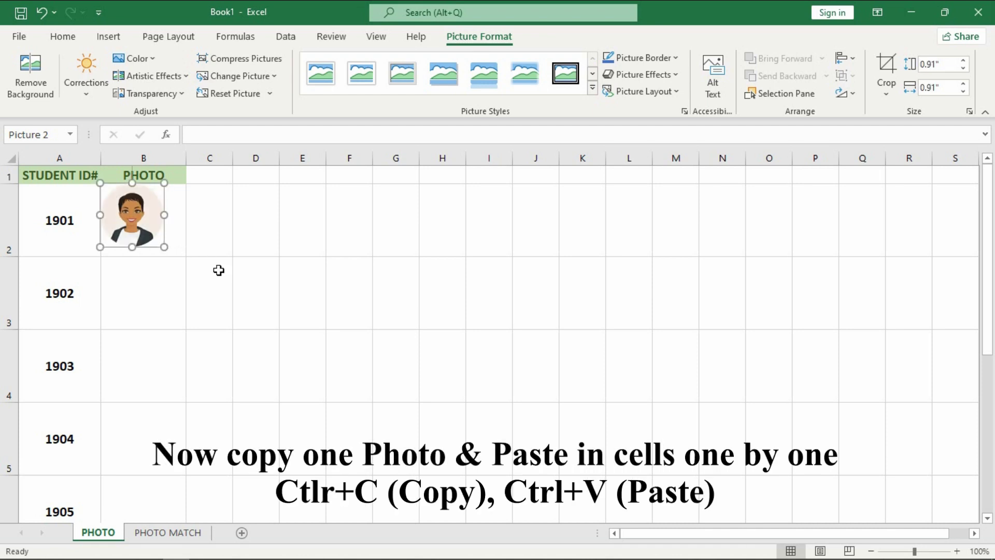
- Paste copies of the portrait beside students 1902 through 1906
{"action": "left_click", "coordinate": [178, 288]}
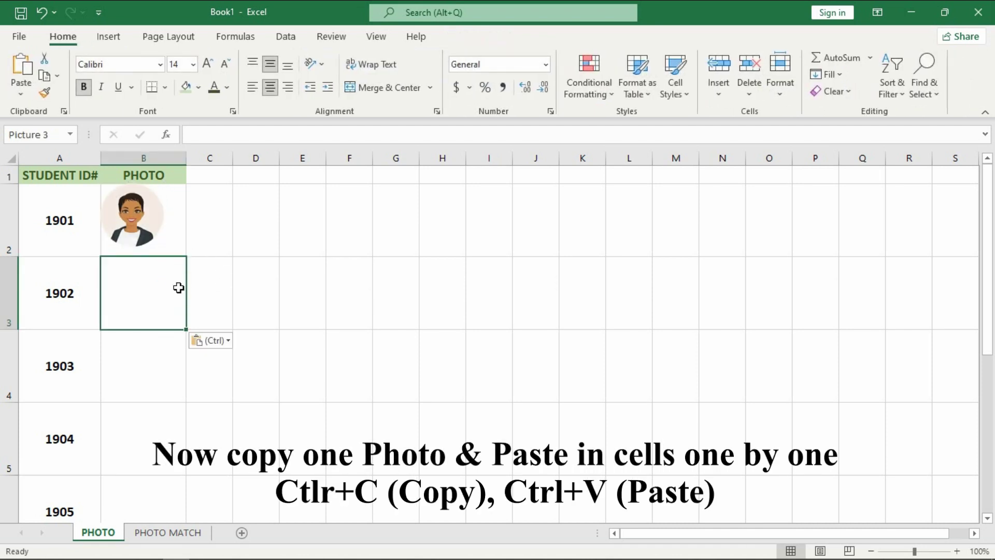
{"action": "key", "text": "ctrl+v"}
{"action": "left_click", "coordinate": [145, 399]}
{"action": "key", "text": "ctrl+v"}
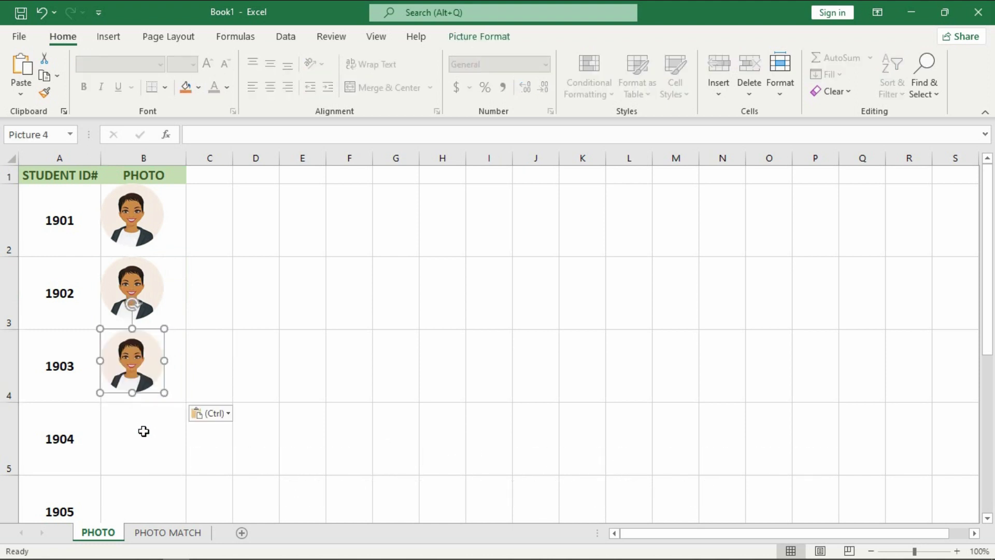
{"action": "left_click", "coordinate": [144, 431]}
{"action": "key", "text": "ctrl+v"}
{"action": "left_click", "coordinate": [142, 487]}
{"action": "scroll", "coordinate": [142, 492], "scroll_direction": "down", "scroll_amount": 1}
{"action": "key", "text": "ctrl+v"}
{"action": "left_click", "coordinate": [148, 436]}
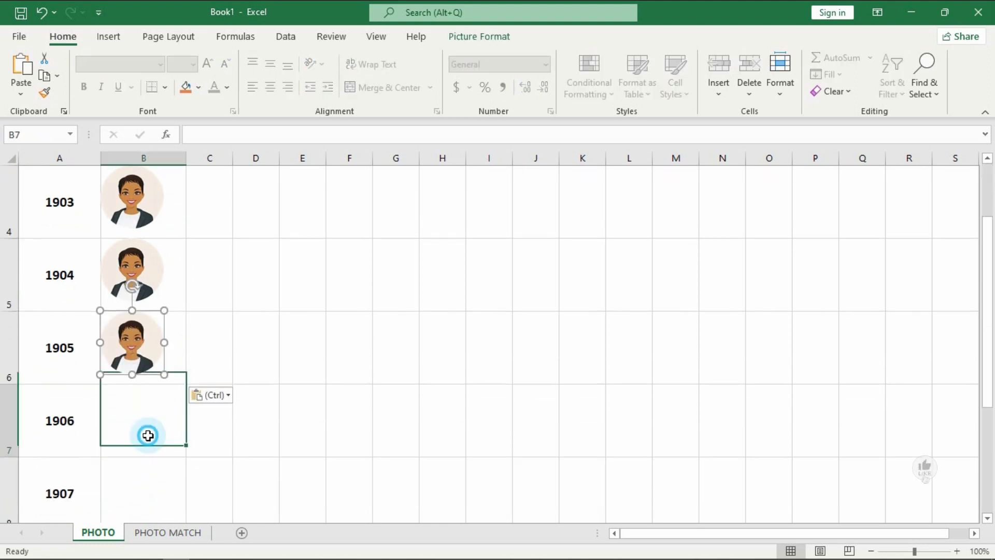
{"action": "key", "text": "ctrl+v"}
- Paste copies of the portrait beside students 1907 through 1910
{"action": "scroll", "coordinate": [124, 282], "scroll_direction": "down", "scroll_amount": 1}
{"action": "left_click", "coordinate": [127, 280]}
{"action": "key", "text": "ctrl+v"}
{"action": "left_click", "coordinate": [153, 359]}
{"action": "key", "text": "ctrl+v"}
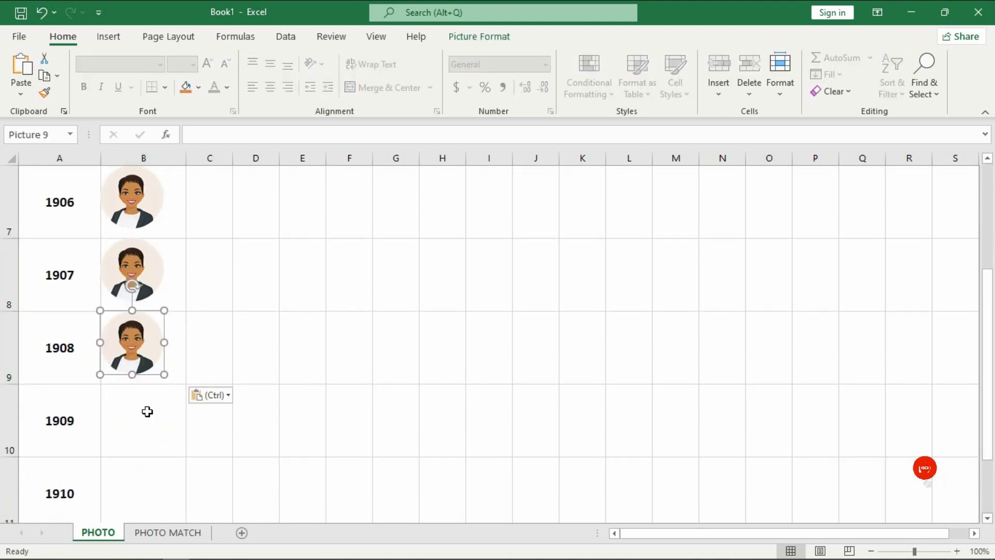
{"action": "left_click", "coordinate": [147, 411]}
{"action": "key", "text": "ctrl+v"}
{"action": "left_click", "coordinate": [140, 471]}
{"action": "scroll", "coordinate": [139, 475], "scroll_direction": "down", "scroll_amount": 1}
{"action": "key", "text": "ctrl+v"}
- Replace the 1901 photo with a fresh pasted copy and select all the pictures
{"action": "scroll", "coordinate": [158, 442], "scroll_direction": "up", "scroll_amount": 3}
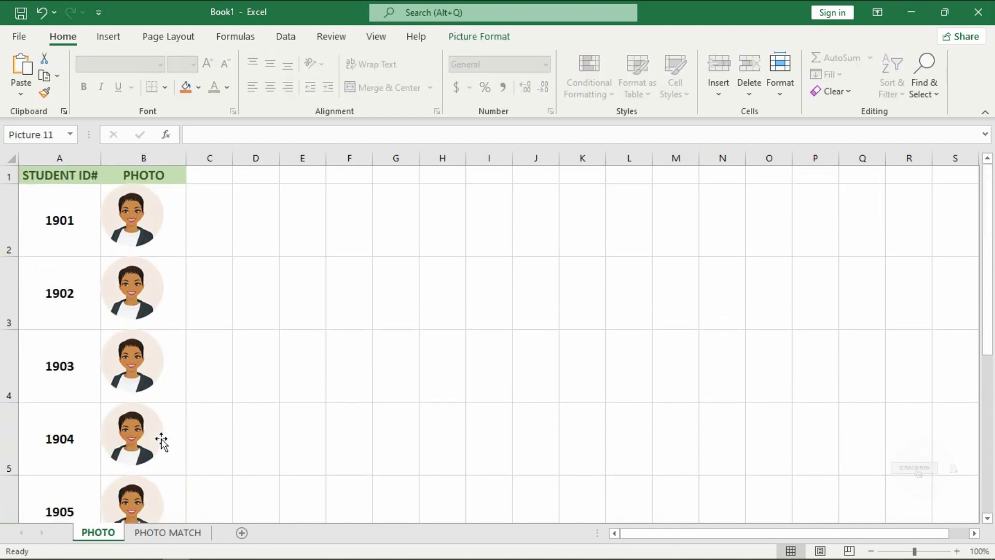
{"action": "key", "text": "Delete"}
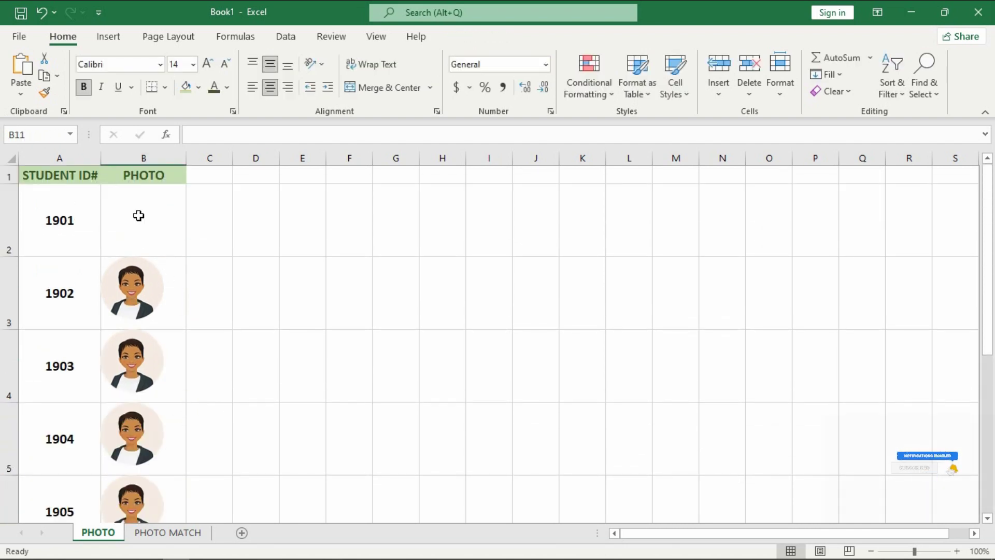
{"action": "left_click", "coordinate": [138, 216]}
{"action": "key", "text": "ctrl+v"}
{"action": "key", "text": "ctrl+a"}
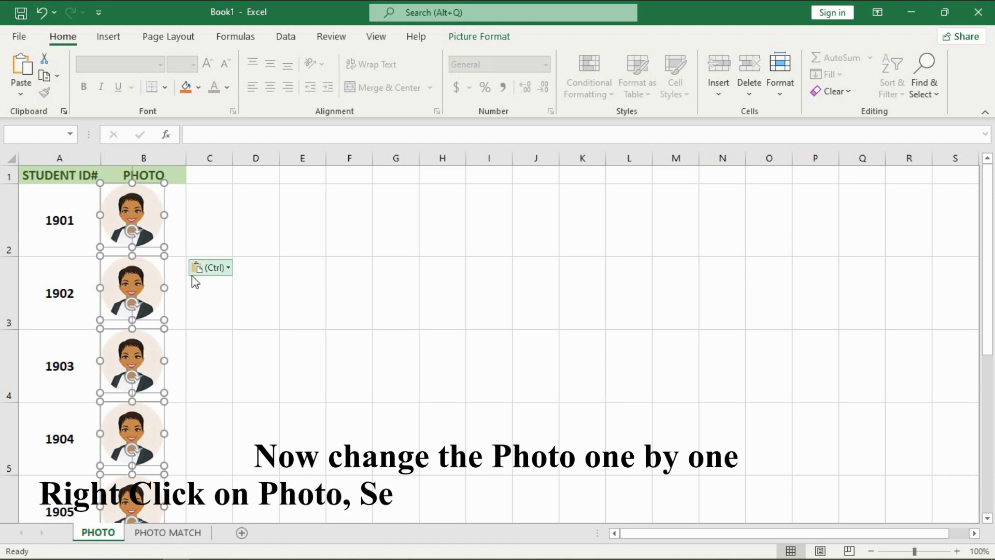
- Nudge all the photos right and down to centre them in the PHOTO column
{"action": "key", "text": "Right"}
{"action": "key", "text": "Right"}
{"action": "key", "text": "Right"}
{"action": "key", "text": "Right"}
{"action": "key", "text": "Right"}
{"action": "key", "text": "Right"}
{"action": "key", "text": "Right"}
{"action": "key", "text": "Right"}
{"action": "key", "text": "Right"}
{"action": "key", "text": "Right"}
{"action": "key", "text": "Right"}
{"action": "key", "text": "Right"}
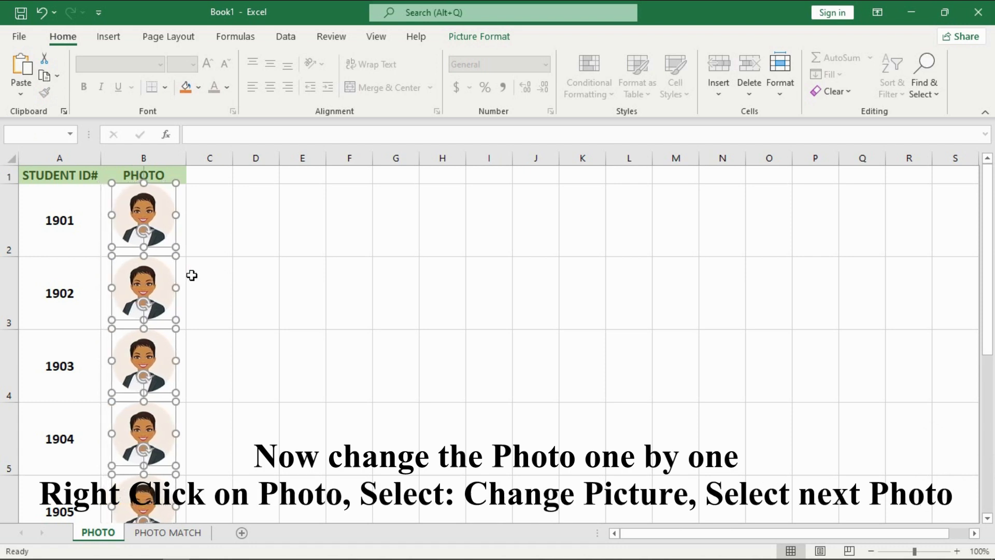
{"action": "key", "text": "Down"}
{"action": "key", "text": "Down"}
{"action": "key", "text": "Down"}
{"action": "key", "text": "Down"}
{"action": "key", "text": "Down"}
{"action": "key", "text": "Down"}
{"action": "key", "text": "Down"}
{"action": "key", "text": "Down"}
{"action": "key", "text": "Down"}
{"action": "key", "text": "Down"}
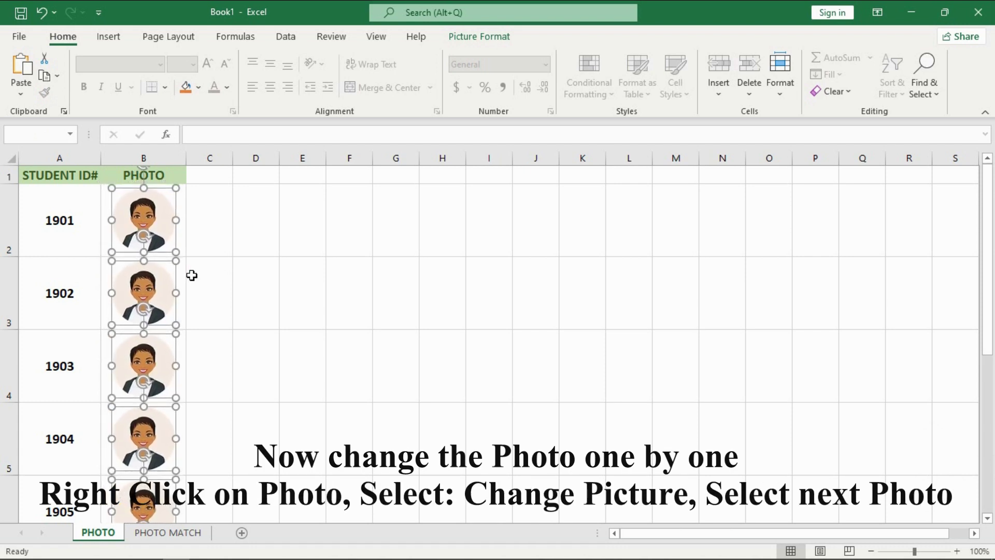
{"action": "left_click", "coordinate": [210, 289]}
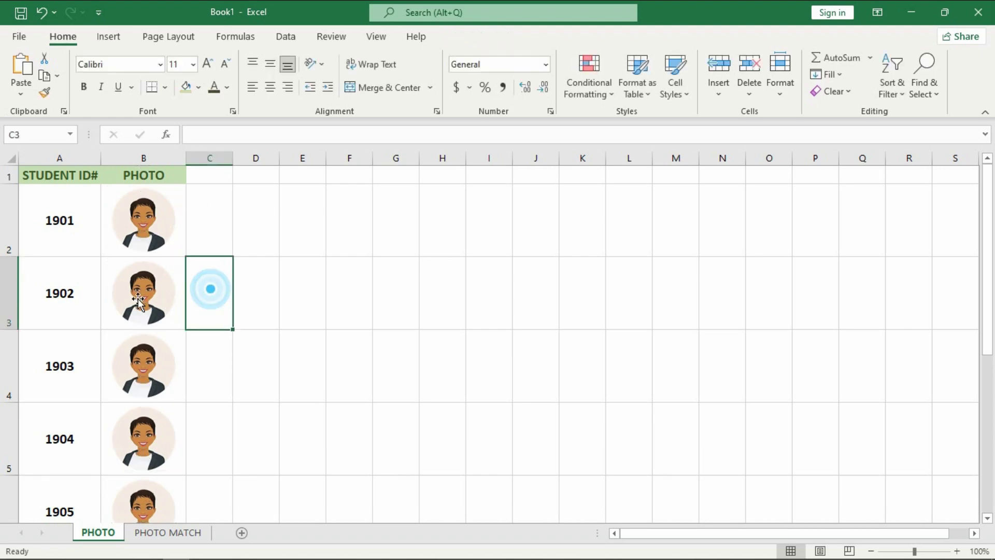
- Replace the 1902 and 1903 photos with avatars 2 and 3 from file
{"action": "left_click", "coordinate": [131, 299]}
{"action": "right_click", "coordinate": [131, 299]}
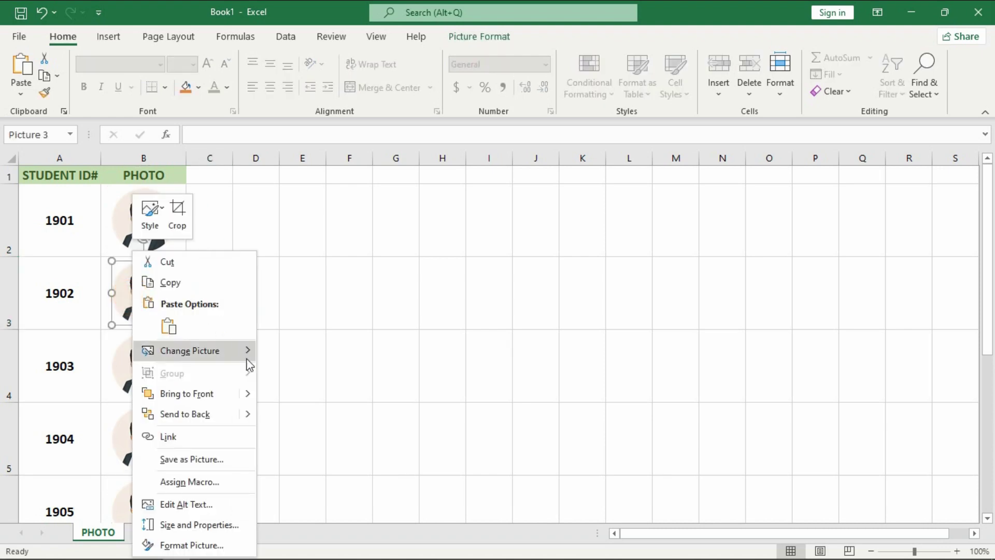
{"action": "left_click", "coordinate": [286, 352]}
{"action": "double_click", "coordinate": [241, 125]}
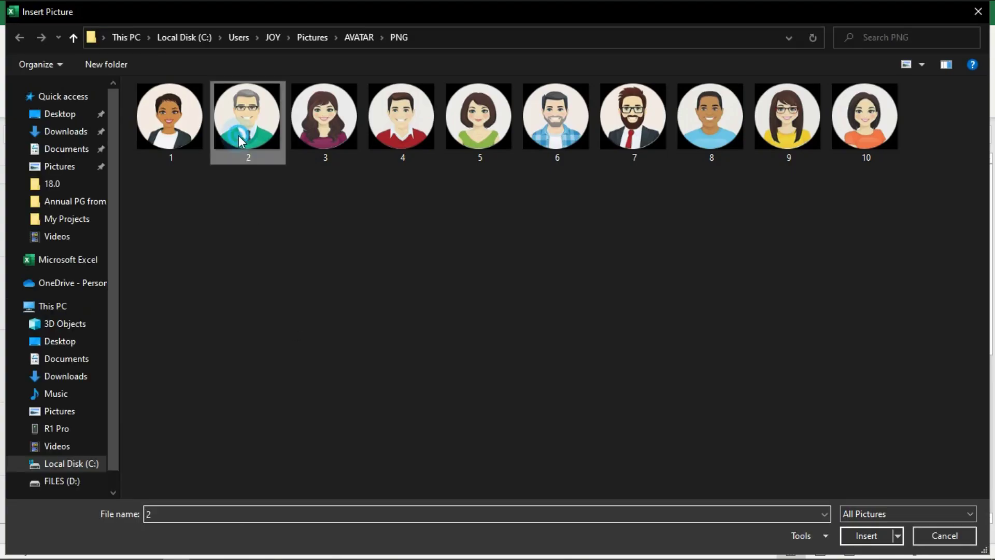
{"action": "left_click", "coordinate": [143, 359]}
{"action": "right_click", "coordinate": [143, 358]}
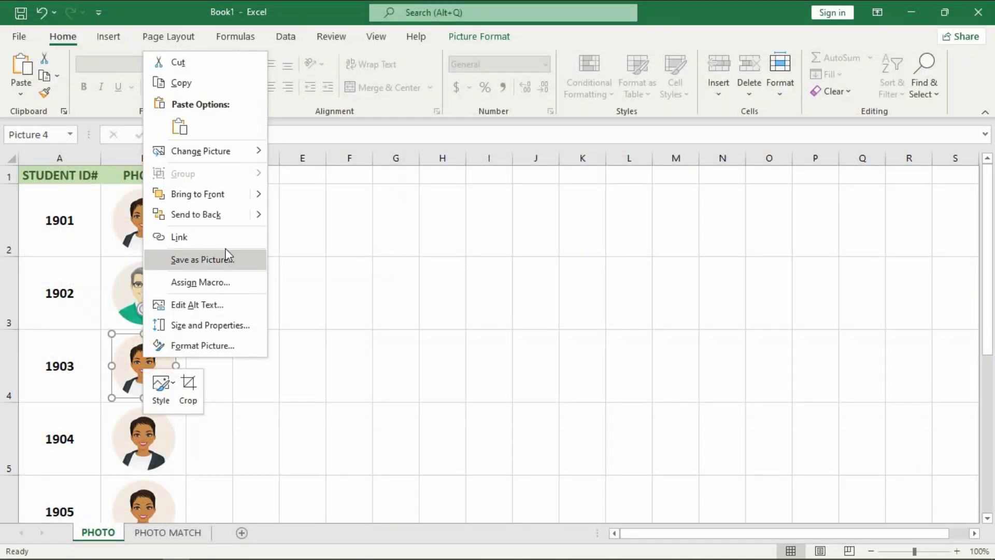
{"action": "left_click", "coordinate": [302, 157]}
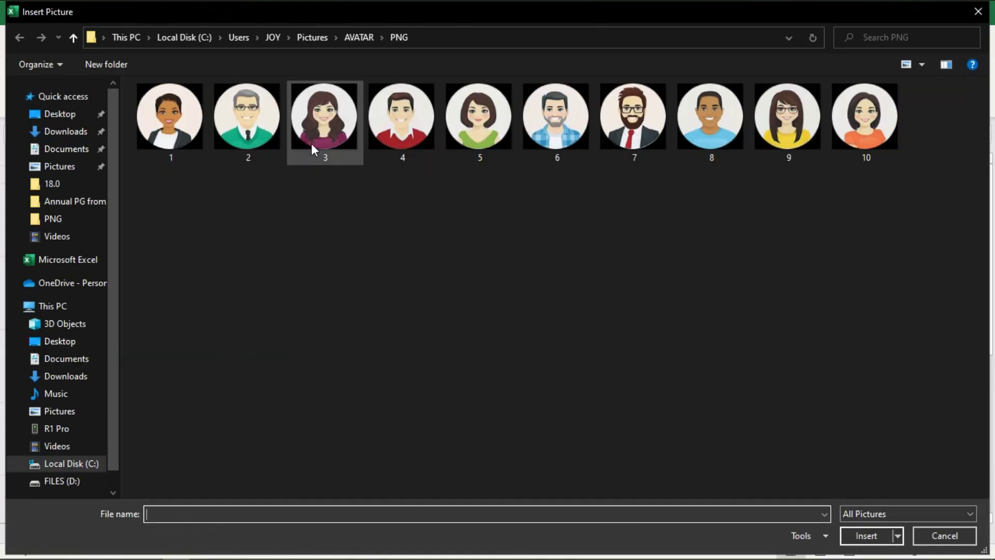
{"action": "double_click", "coordinate": [324, 129]}
- Swap in avatars 4 and 5 for students 1904 and 1905
{"action": "scroll", "coordinate": [242, 329], "scroll_direction": "down", "scroll_amount": 2}
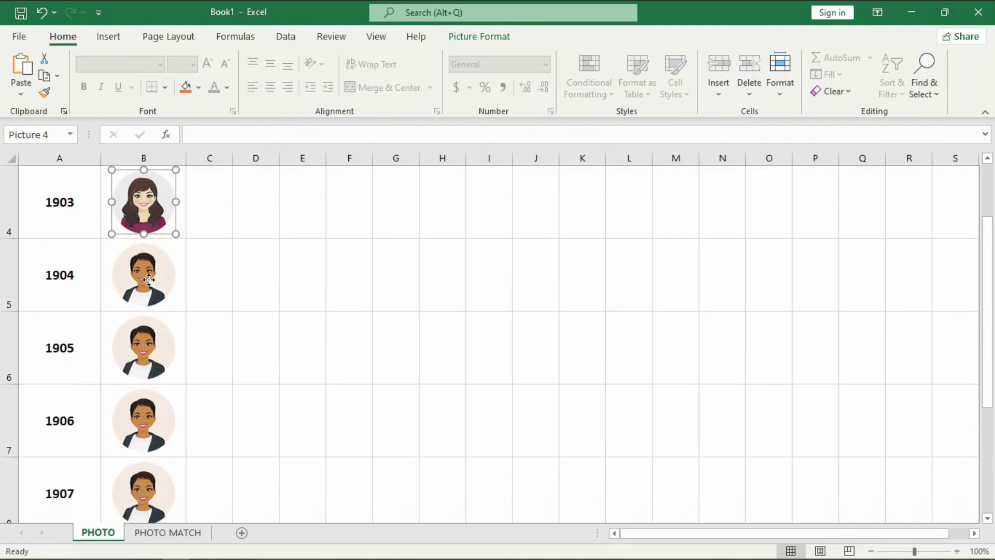
{"action": "right_click", "coordinate": [150, 251]}
{"action": "left_click", "coordinate": [325, 352]}
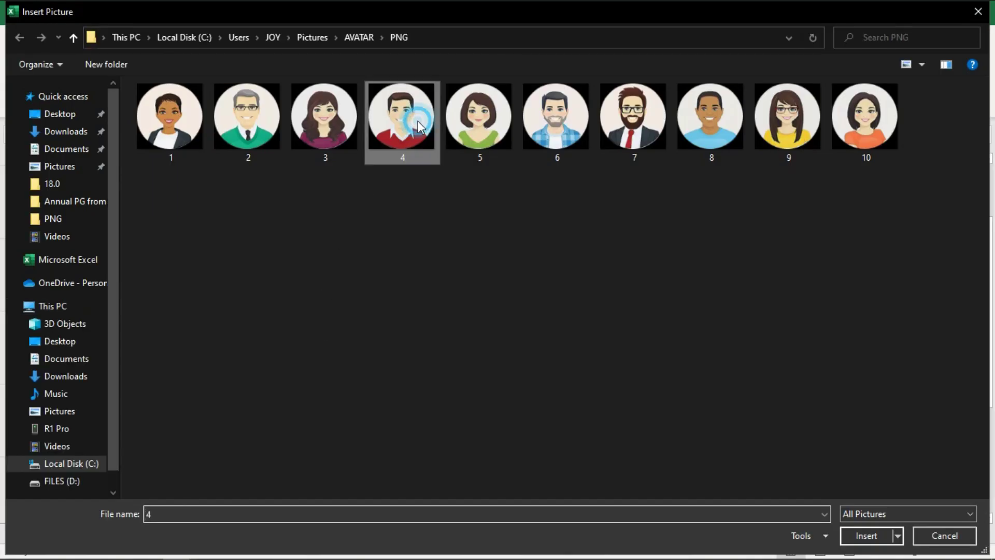
{"action": "double_click", "coordinate": [406, 116]}
{"action": "left_click", "coordinate": [150, 360]}
{"action": "right_click", "coordinate": [150, 360]}
{"action": "left_click", "coordinate": [327, 147]}
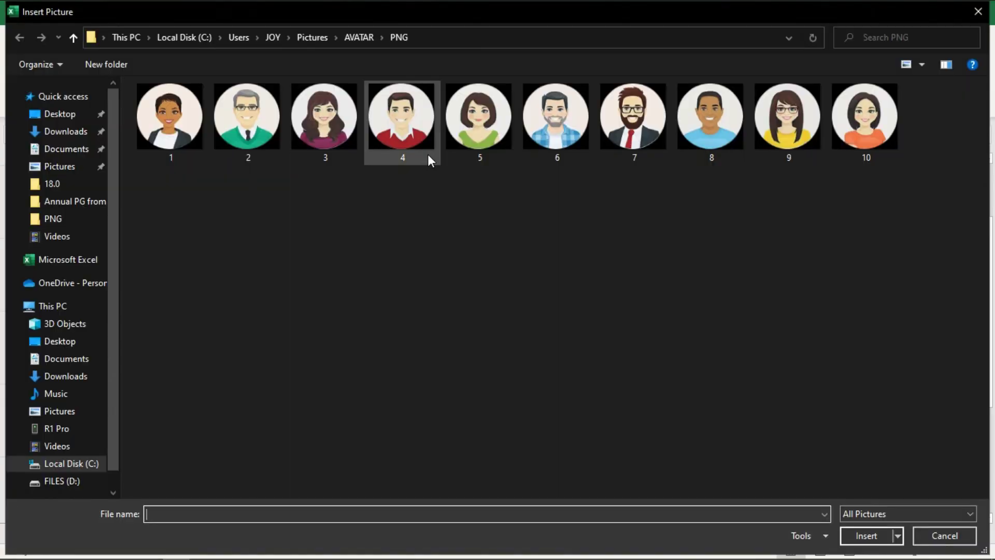
{"action": "double_click", "coordinate": [469, 125]}
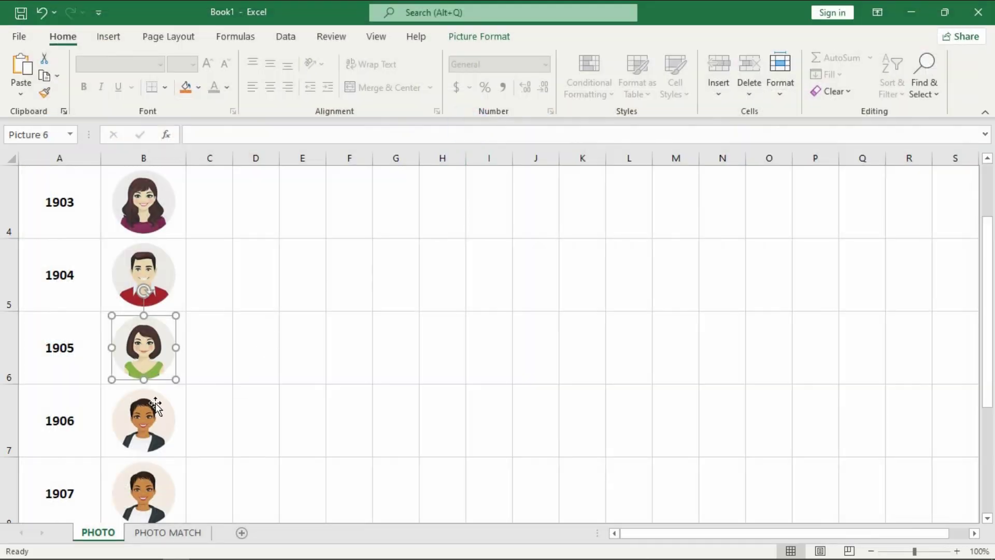
- Swap in avatars 6 and 7 for students 1906 and 1907
{"action": "right_click", "coordinate": [150, 422]}
{"action": "mouse_move", "coordinate": [208, 211]}
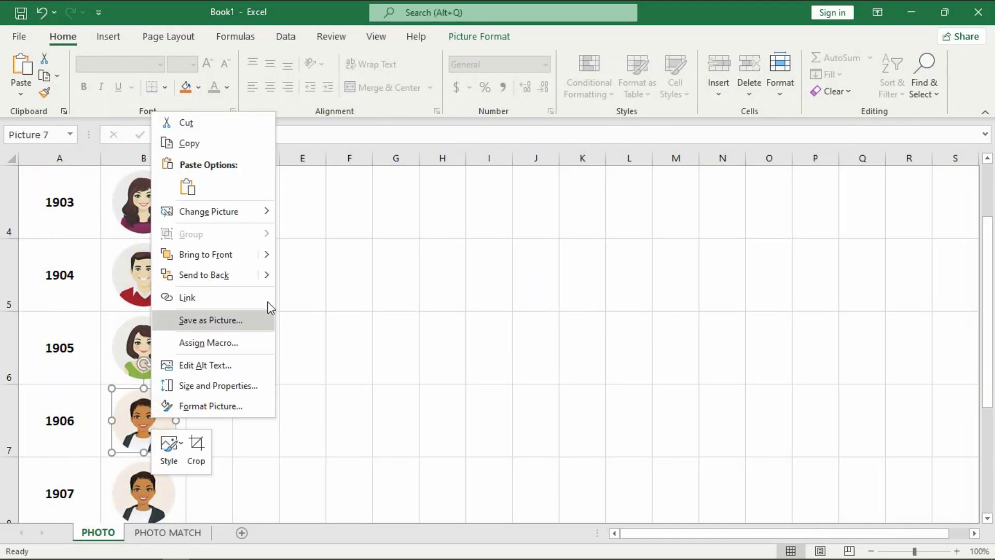
{"action": "left_click", "coordinate": [321, 212]}
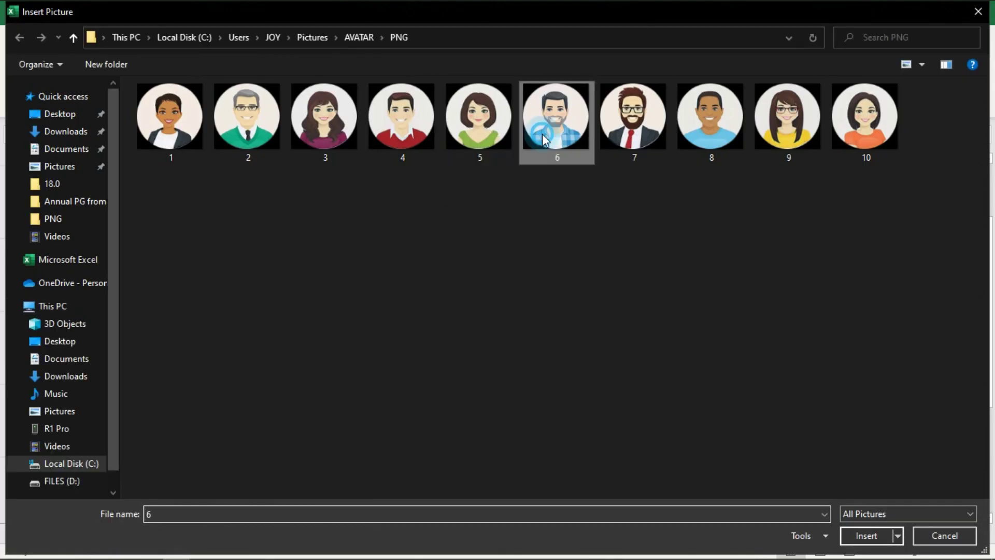
{"action": "double_click", "coordinate": [542, 130]}
{"action": "right_click", "coordinate": [150, 493]}
{"action": "left_click", "coordinate": [321, 286]}
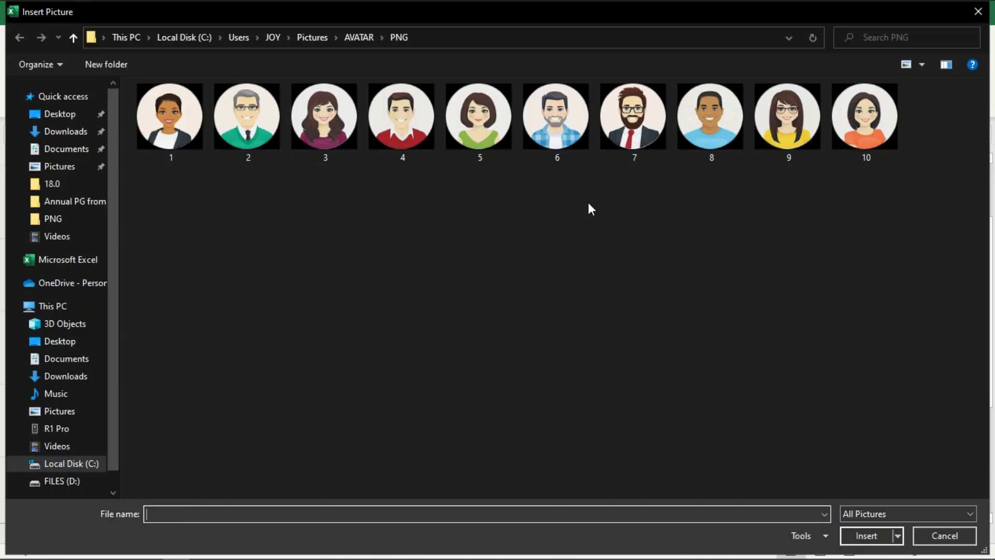
{"action": "double_click", "coordinate": [633, 124]}
{"action": "scroll", "coordinate": [363, 368], "scroll_direction": "down", "scroll_amount": 2}
{"action": "scroll", "coordinate": [142, 255], "scroll_direction": "up", "scroll_amount": 1}
- Swap in avatars 8, 9 and 10 for students 1908, 1909 and 1910
{"action": "right_click", "coordinate": [150, 357]}
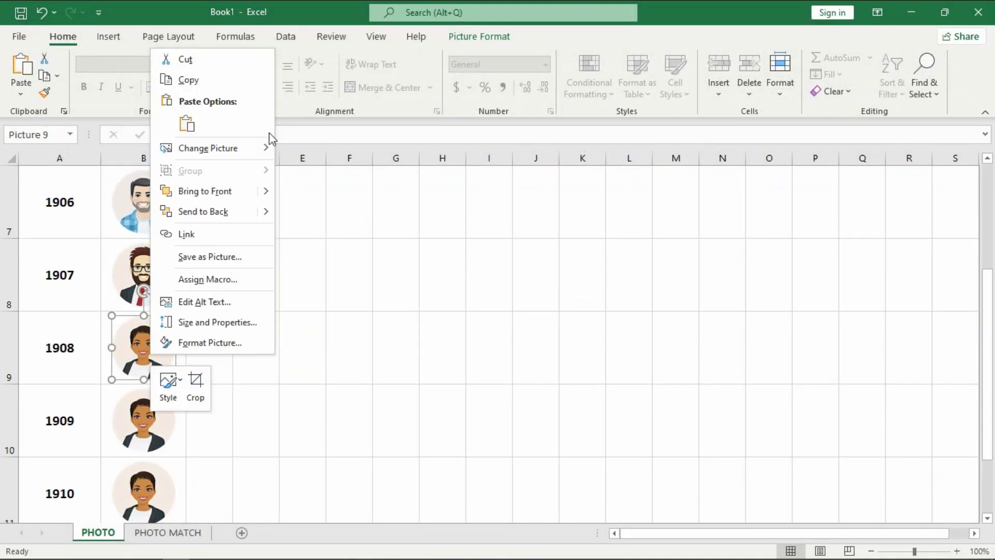
{"action": "left_click", "coordinate": [349, 148]}
{"action": "mouse_move", "coordinate": [207, 148]}
{"action": "double_click", "coordinate": [711, 111]}
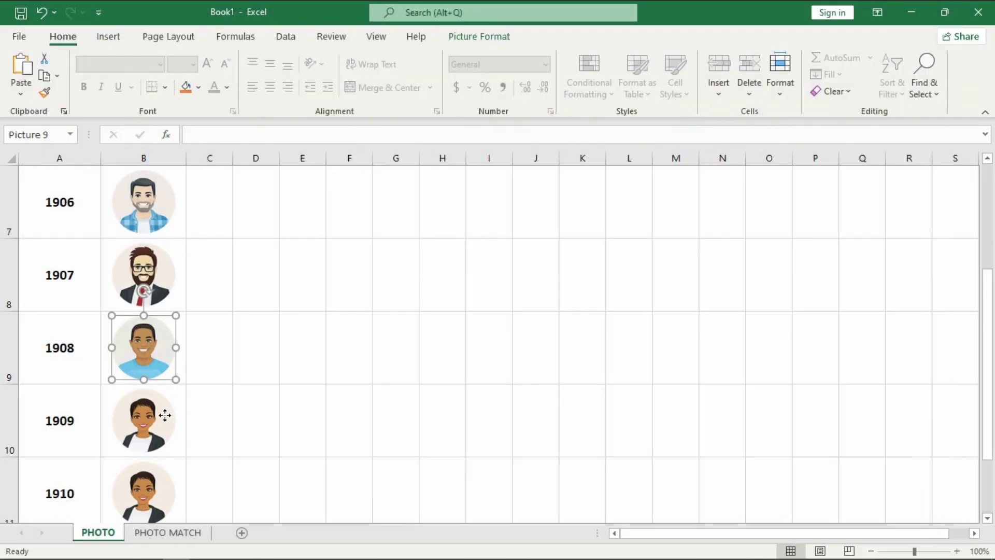
{"action": "right_click", "coordinate": [162, 414]}
{"action": "left_click", "coordinate": [354, 213]}
{"action": "double_click", "coordinate": [770, 124]}
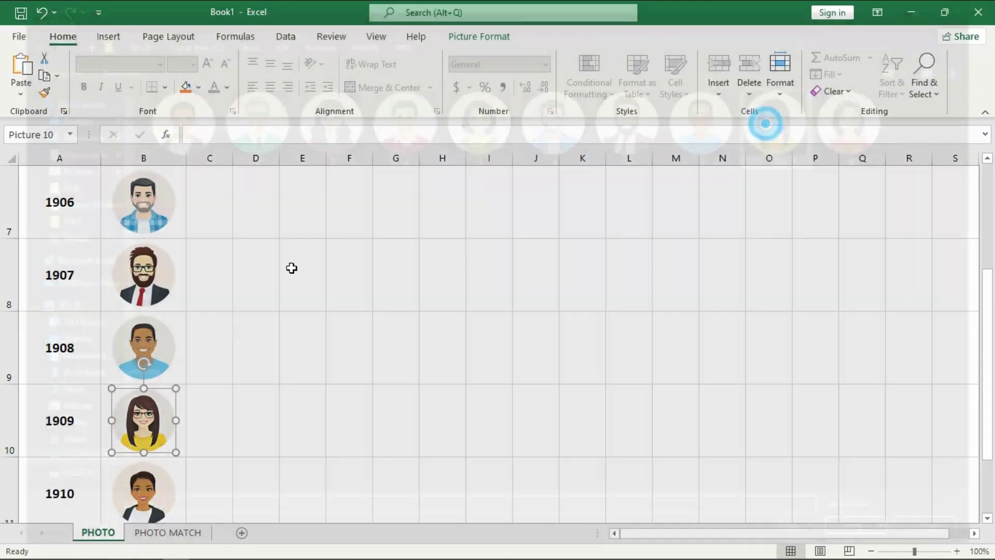
{"action": "left_click", "coordinate": [143, 492]}
{"action": "right_click", "coordinate": [146, 495]}
{"action": "left_click", "coordinate": [331, 289]}
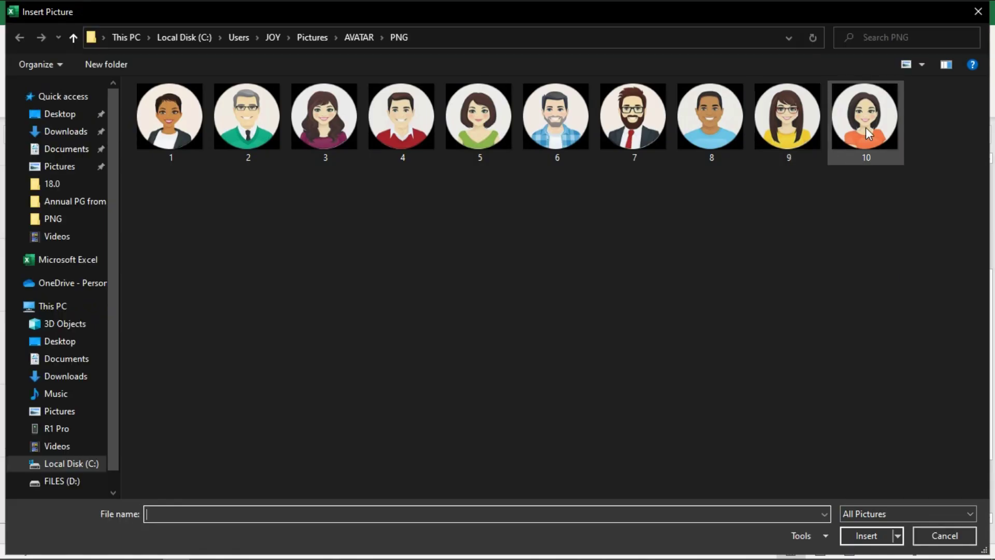
{"action": "double_click", "coordinate": [865, 126]}
{"action": "scroll", "coordinate": [229, 416], "scroll_direction": "up", "scroll_amount": 2}
{"action": "scroll", "coordinate": [230, 416], "scroll_direction": "down", "scroll_amount": 2}
{"action": "scroll", "coordinate": [229, 416], "scroll_direction": "down", "scroll_amount": 1}
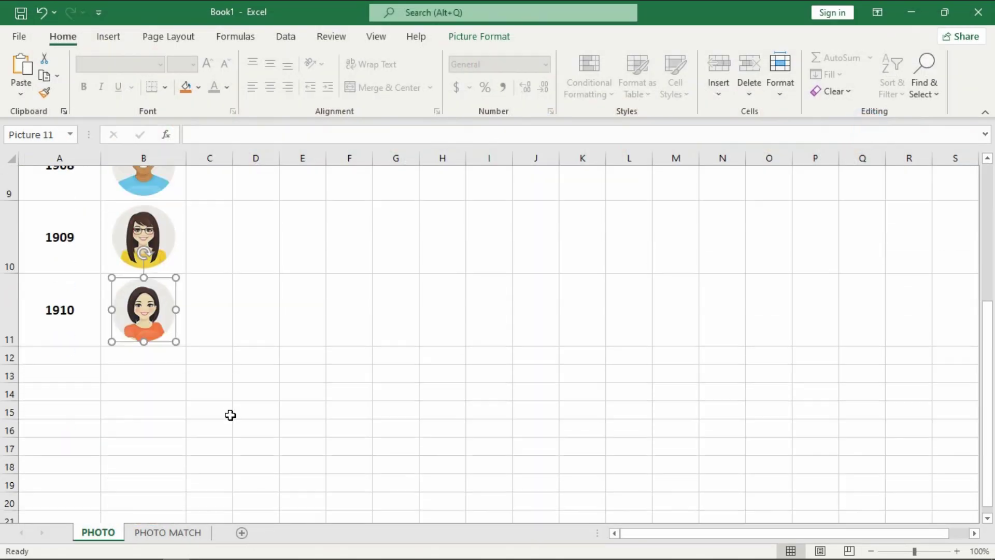
{"action": "scroll", "coordinate": [230, 416], "scroll_direction": "up", "scroll_amount": 1}
{"action": "scroll", "coordinate": [230, 414], "scroll_direction": "up", "scroll_amount": 2}
{"action": "scroll", "coordinate": [230, 414], "scroll_direction": "up", "scroll_amount": 2}
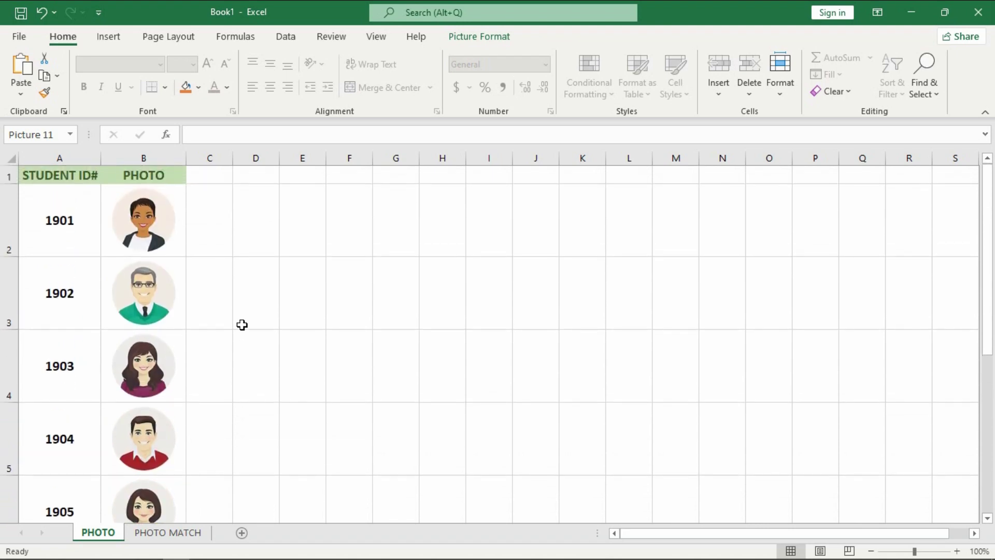
{"action": "scroll", "coordinate": [241, 330], "scroll_direction": "down", "scroll_amount": 2}
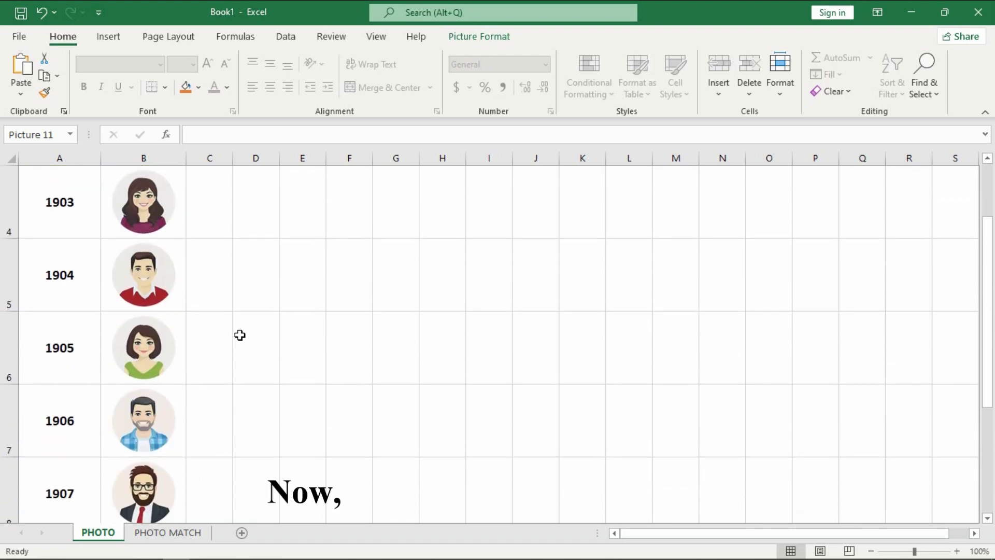
- On PHOTO MATCH, roughly double column C's width and make row 3 slightly taller
{"action": "left_click", "coordinate": [182, 533]}
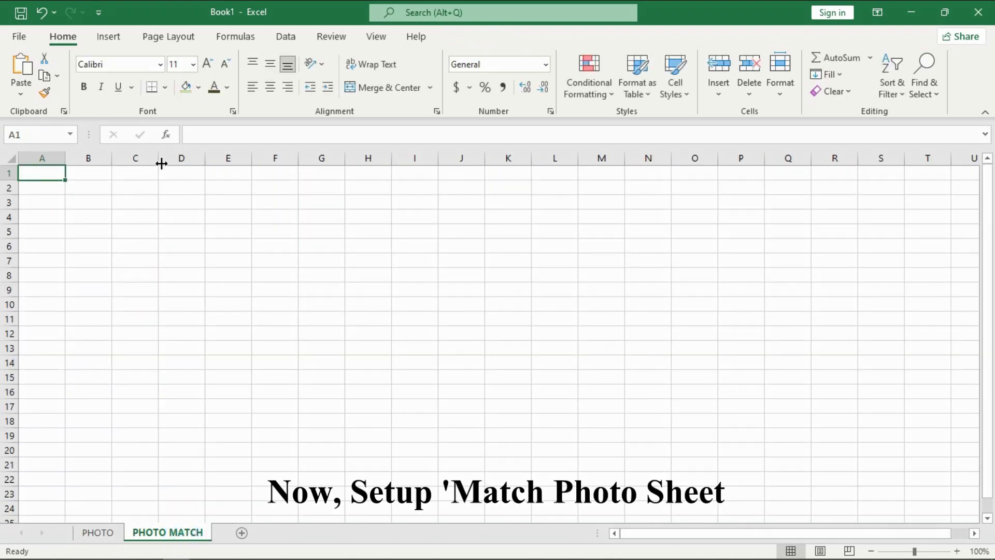
{"action": "left_click_drag", "start_coordinate": [162, 164], "coordinate": [361, 158]}
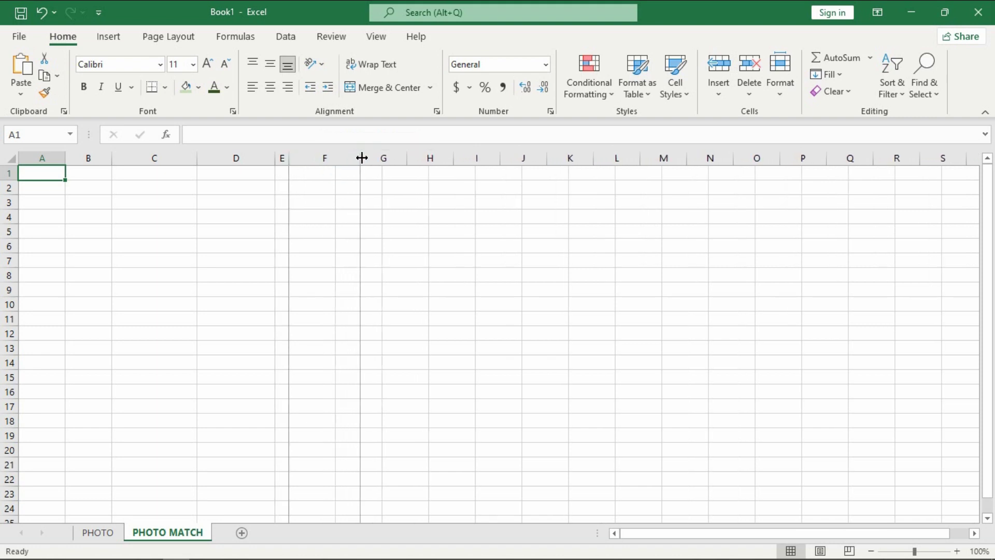
{"action": "left_click_drag", "start_coordinate": [10, 210], "coordinate": [15, 216]}
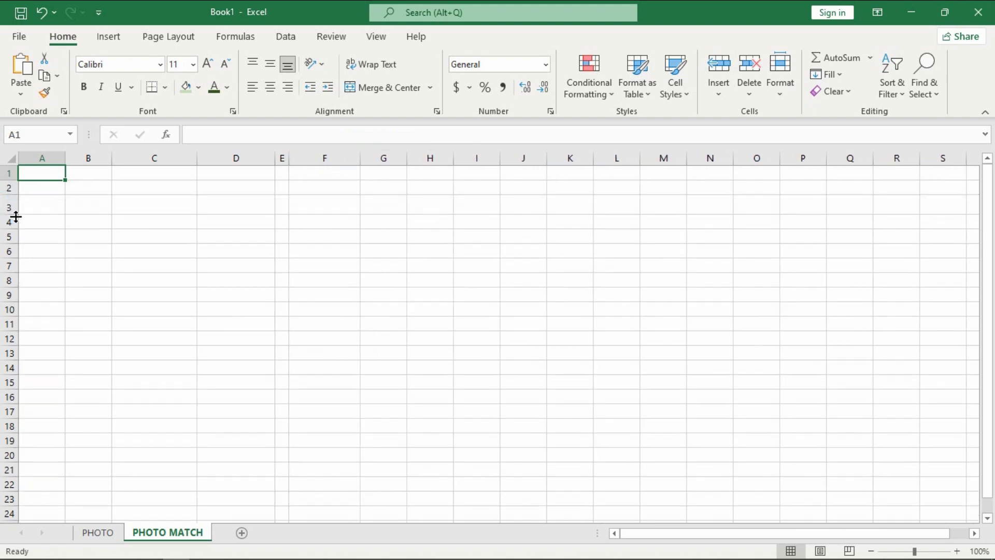
- Fill C3 light green and D3 and F3 dark green with light font colours
{"action": "left_click", "coordinate": [140, 207]}
{"action": "left_click", "coordinate": [185, 87]}
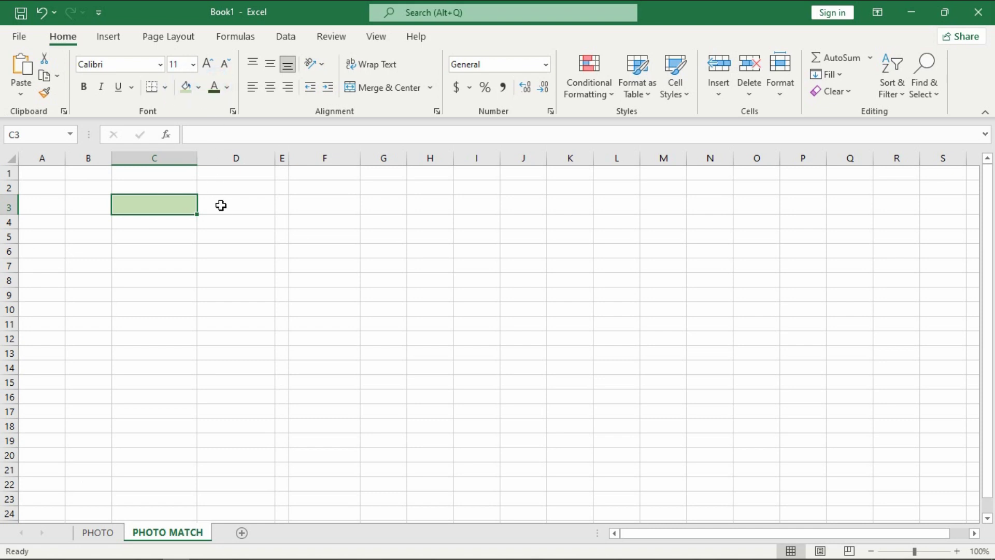
{"action": "left_click", "coordinate": [221, 206]}
{"action": "left_click", "coordinate": [198, 87]}
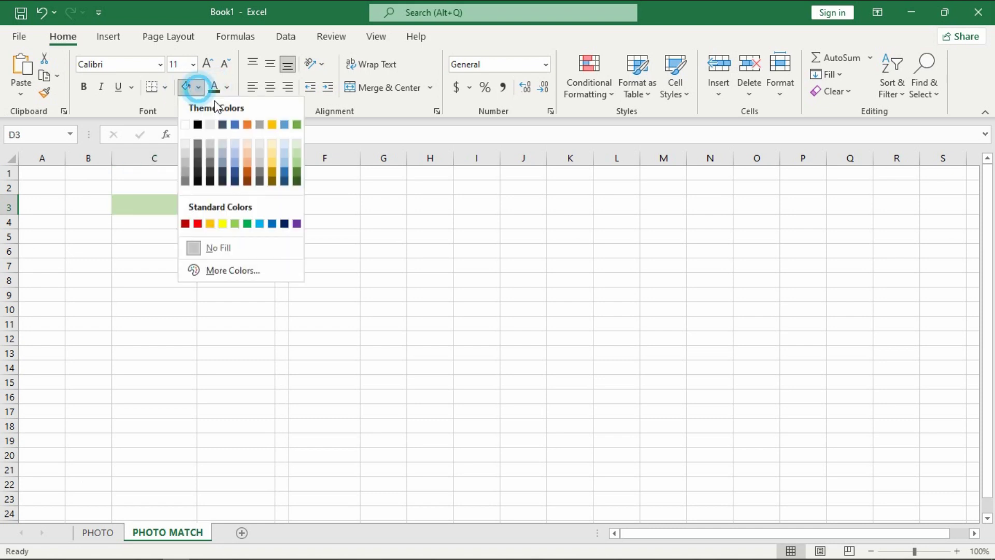
{"action": "left_click", "coordinate": [297, 179]}
{"action": "left_click", "coordinate": [227, 87]}
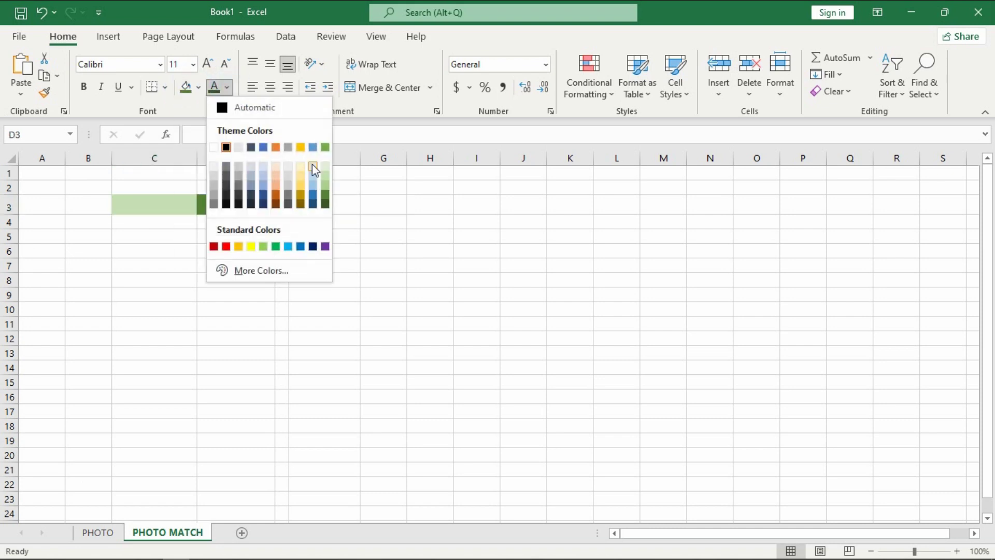
{"action": "left_click", "coordinate": [326, 176]}
{"action": "left_click", "coordinate": [310, 208]}
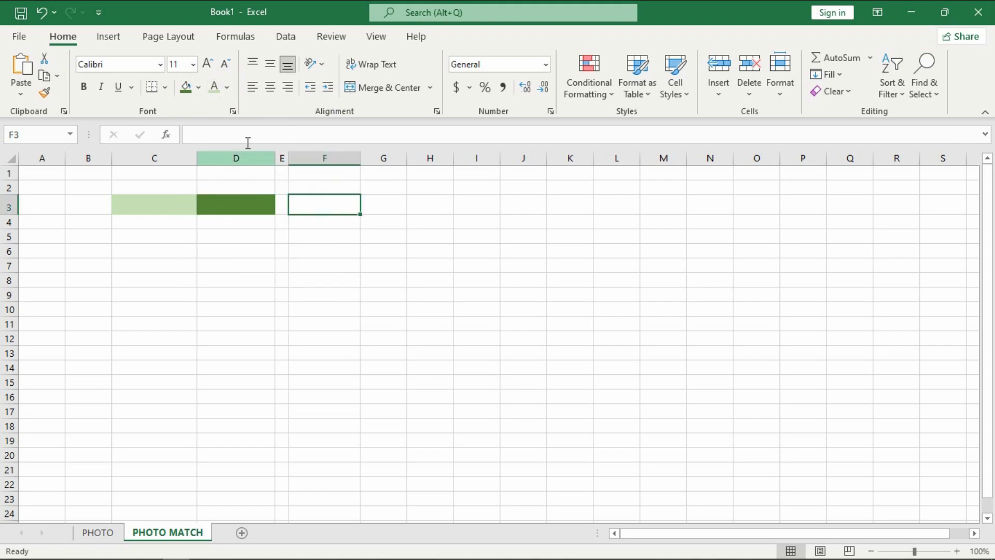
{"action": "left_click", "coordinate": [185, 88]}
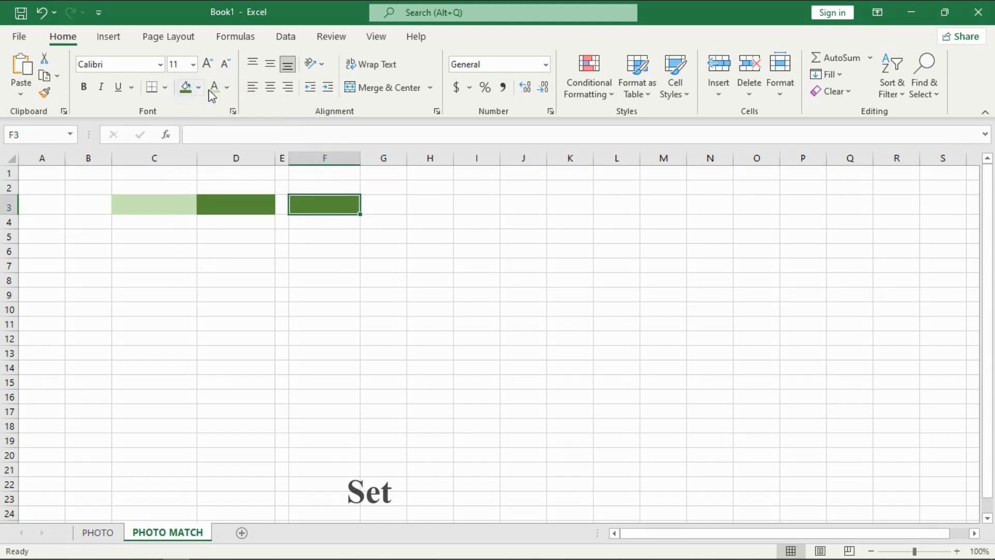
{"action": "left_click", "coordinate": [227, 87]}
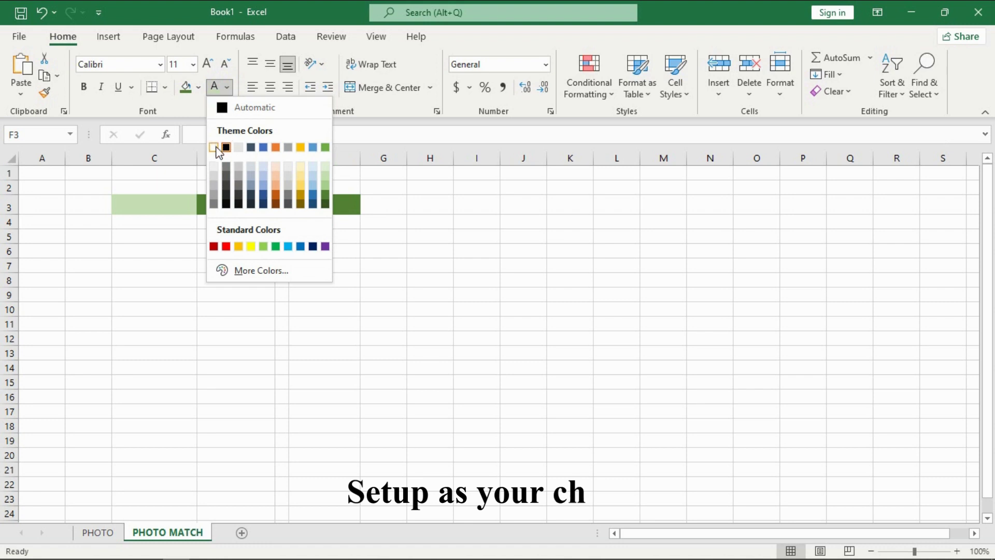
{"action": "left_click", "coordinate": [223, 147]}
- Enter the label 'Student ID#' in C3 and left-align it
{"action": "left_click", "coordinate": [162, 203]}
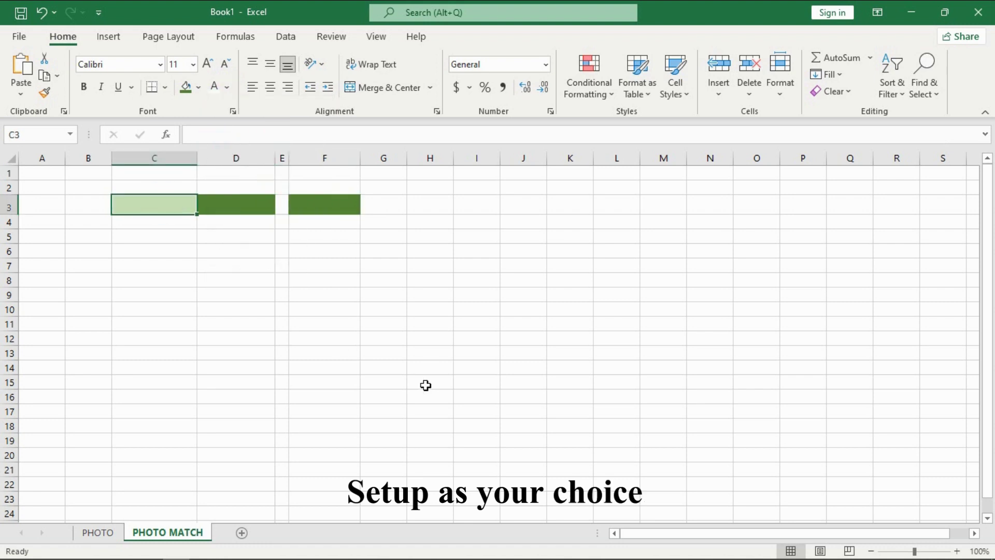
{"action": "type", "text": "Stu"}
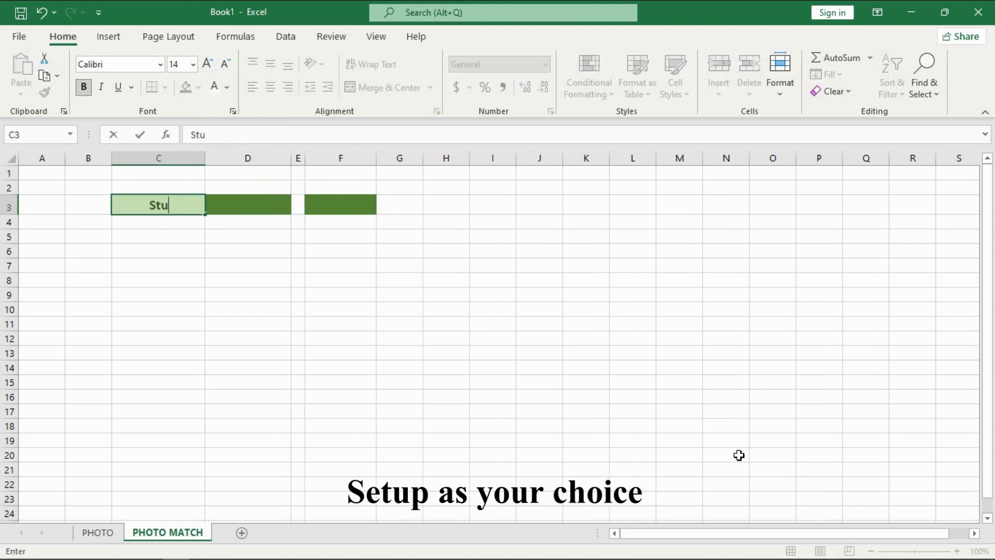
{"action": "type", "text": "dent ID#"}
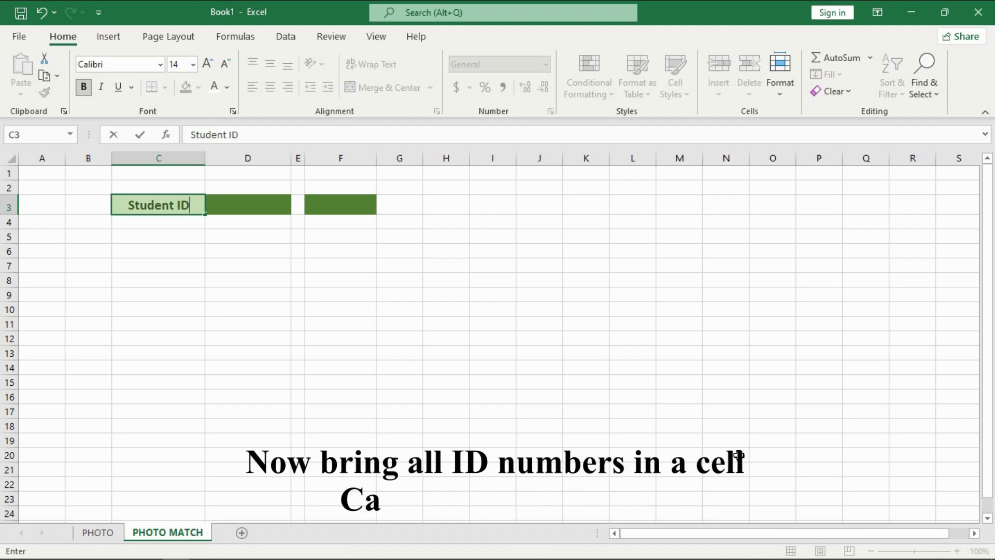
{"action": "left_click", "coordinate": [249, 205]}
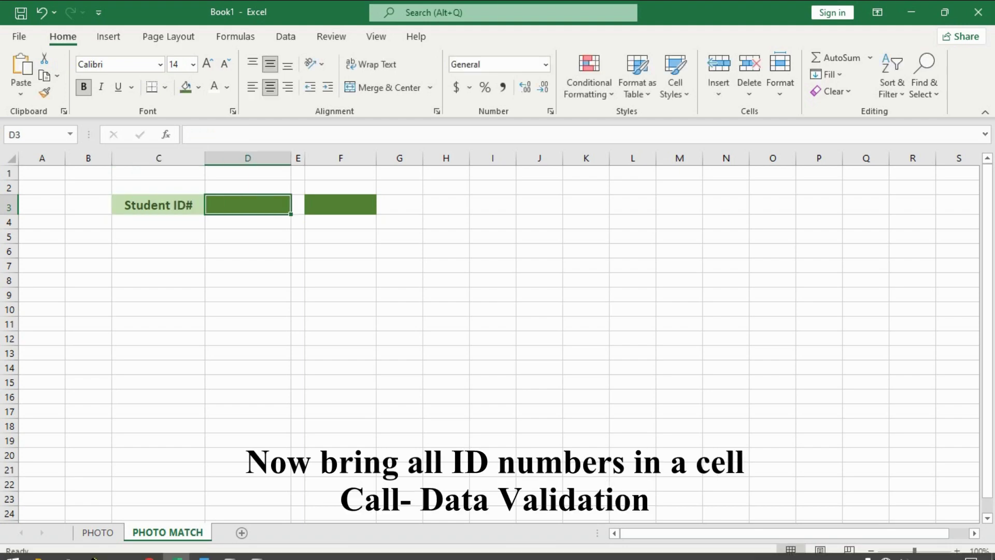
{"action": "left_click", "coordinate": [161, 204]}
{"action": "left_click", "coordinate": [252, 88]}
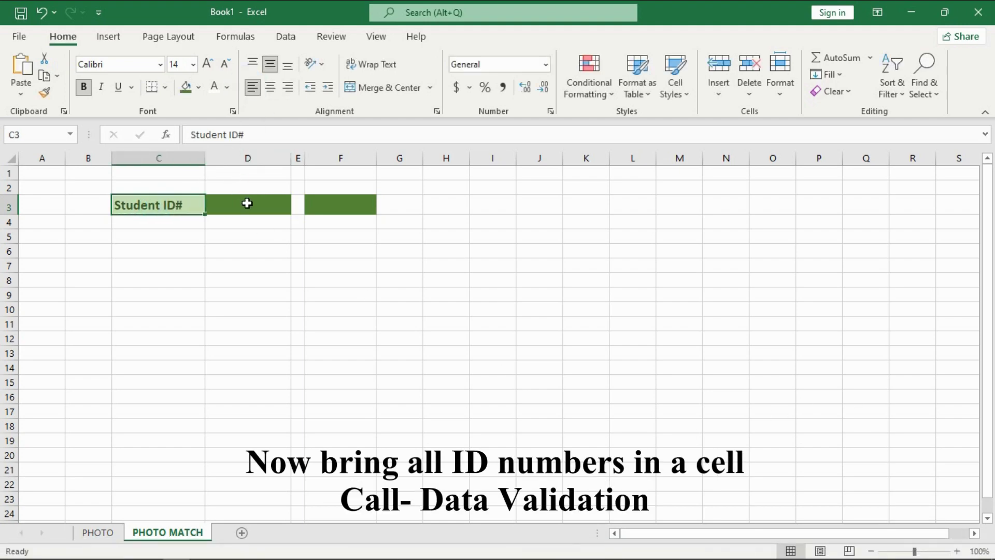
{"action": "left_click", "coordinate": [247, 203]}
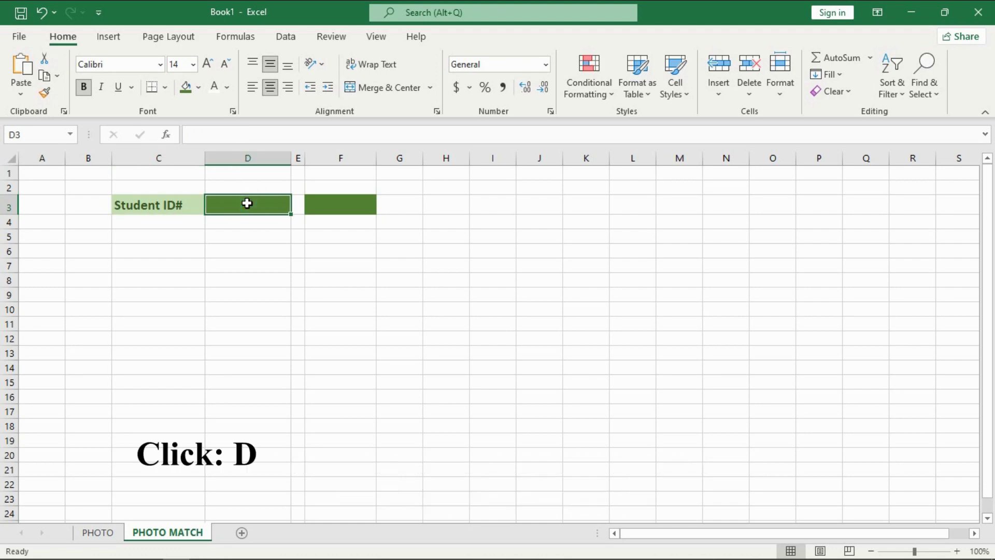
- Restrict D3 to a dropdown list sourced from the student IDs in PHOTO!$A$2:$A$11
{"action": "left_click", "coordinate": [286, 36]}
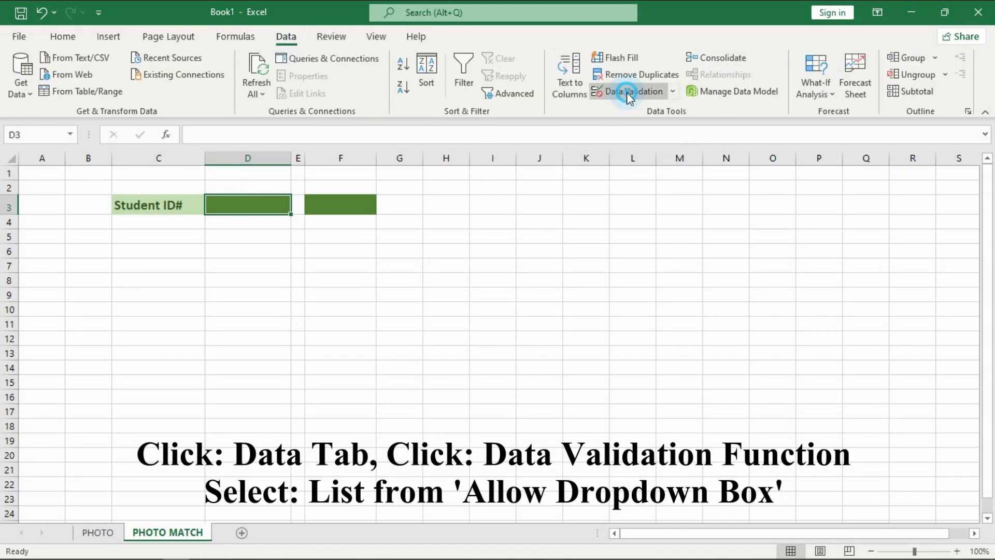
{"action": "left_click", "coordinate": [628, 94]}
{"action": "left_click", "coordinate": [640, 135]}
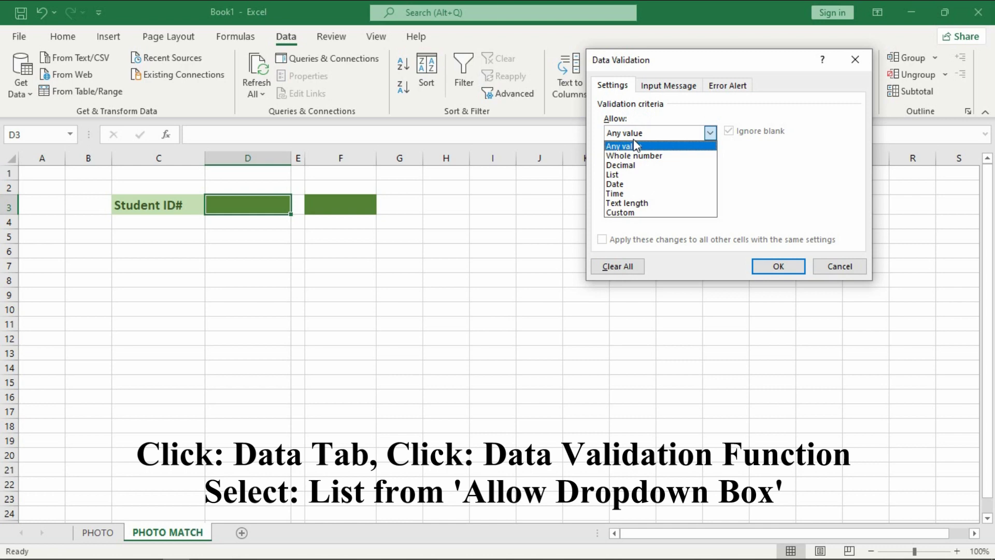
{"action": "left_click", "coordinate": [621, 171]}
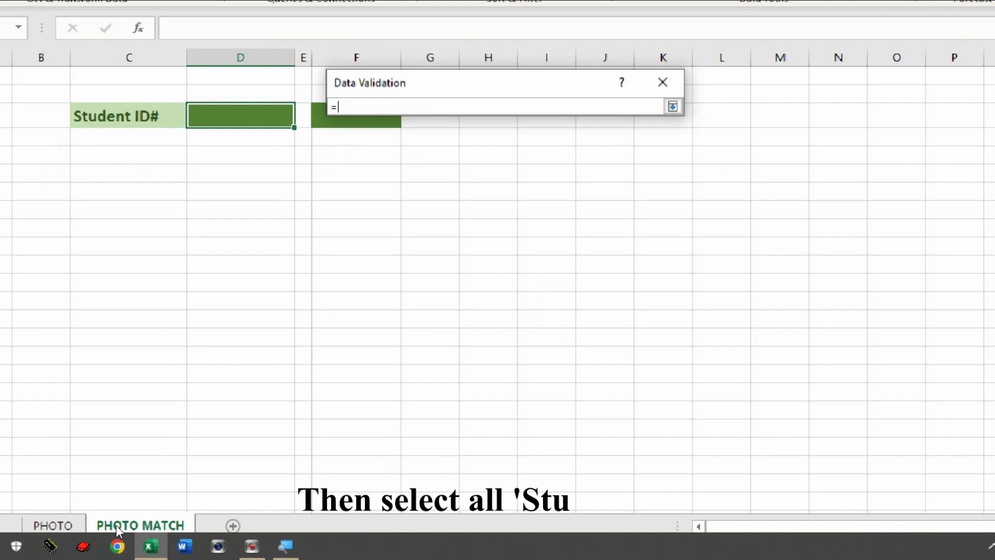
{"action": "left_click", "coordinate": [54, 525]}
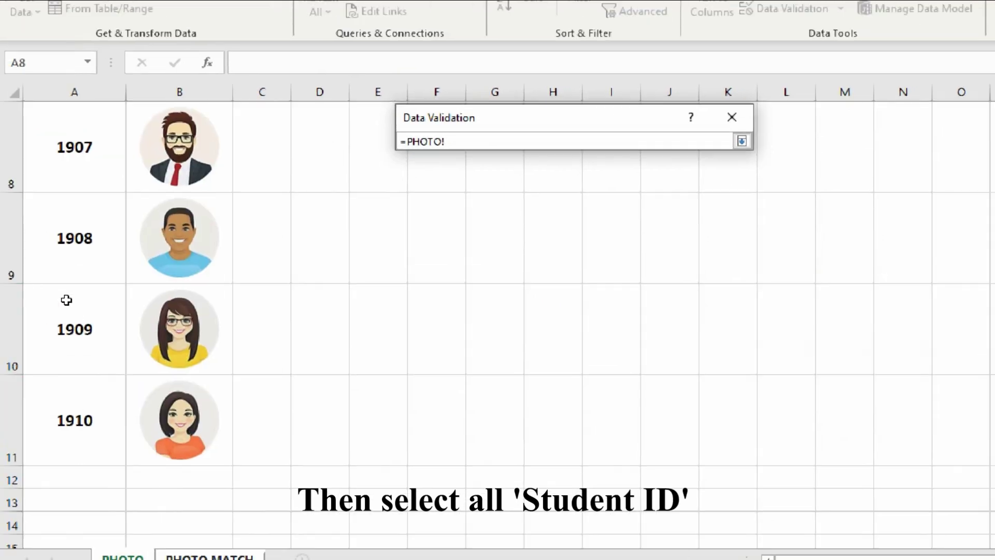
{"action": "scroll", "coordinate": [64, 287], "scroll_direction": "up", "scroll_amount": 2}
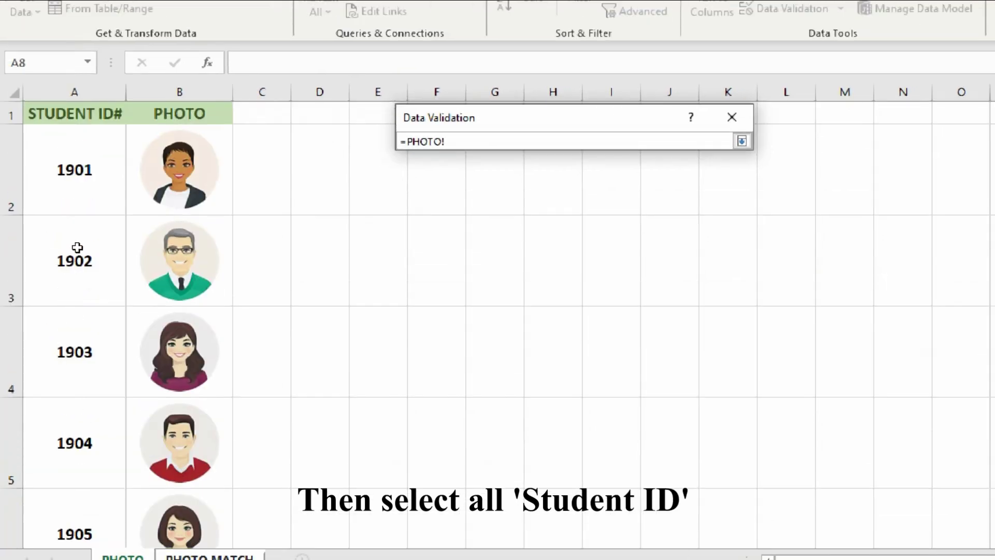
{"action": "left_click_drag", "start_coordinate": [78, 208], "coordinate": [71, 532]}
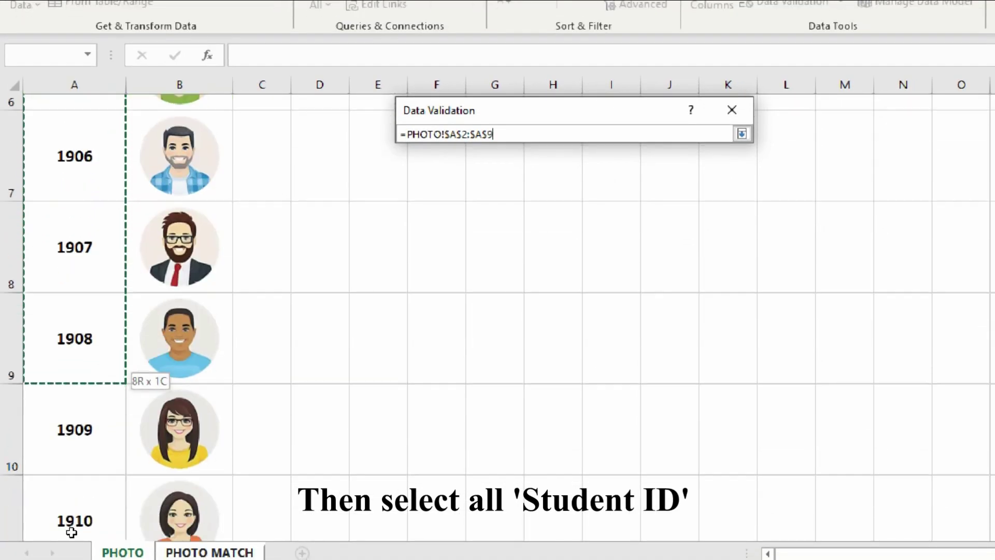
{"action": "left_click_drag", "start_coordinate": [71, 532], "coordinate": [73, 413]}
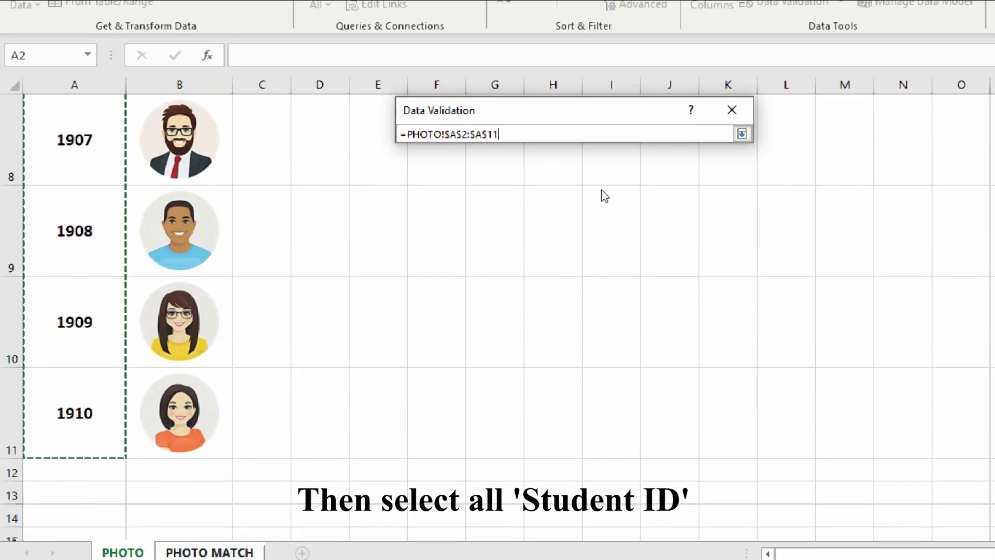
{"action": "key", "text": "Return"}
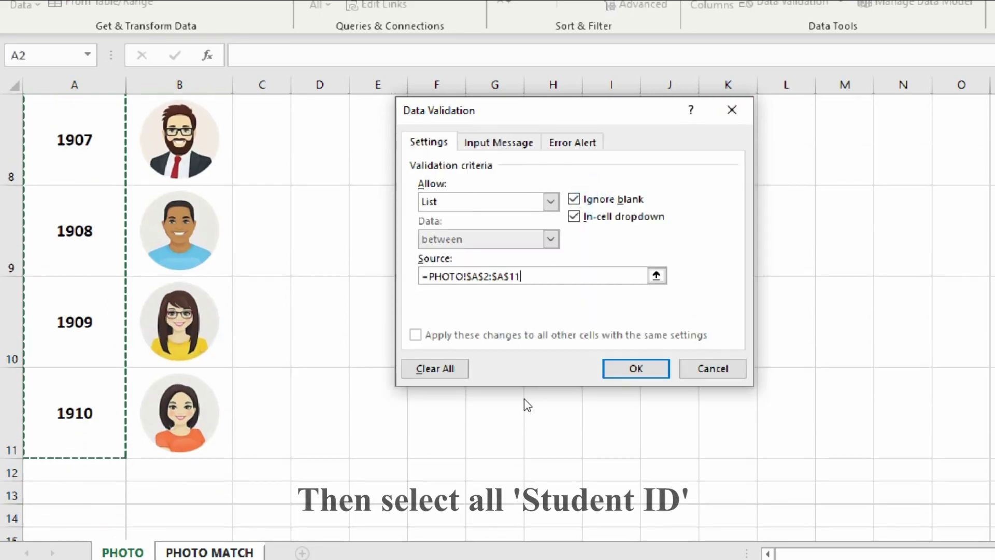
{"action": "key", "text": "Return"}
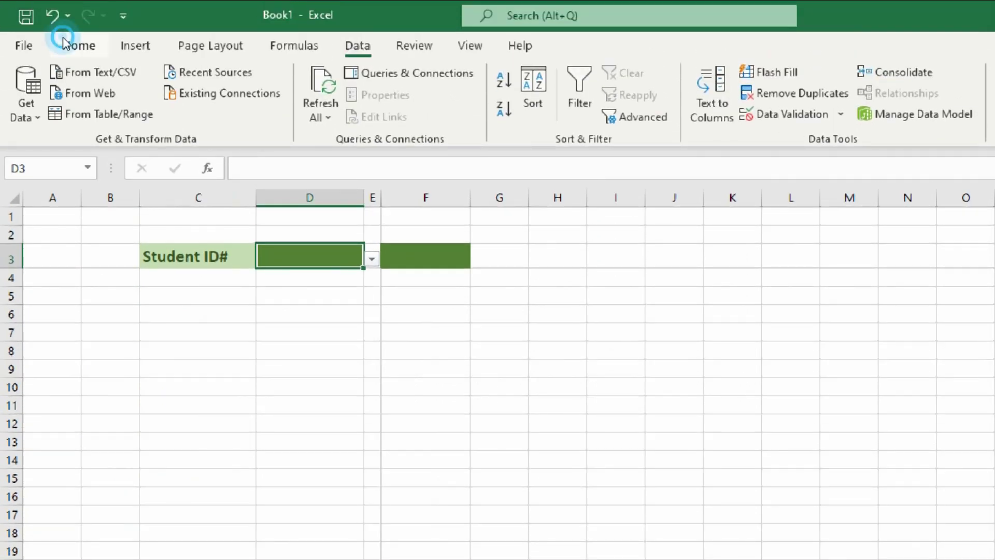
- Enlarge D3's font and choose student ID 1901 from its dropdown
{"action": "left_click", "coordinate": [63, 42]}
{"action": "left_click", "coordinate": [259, 79]}
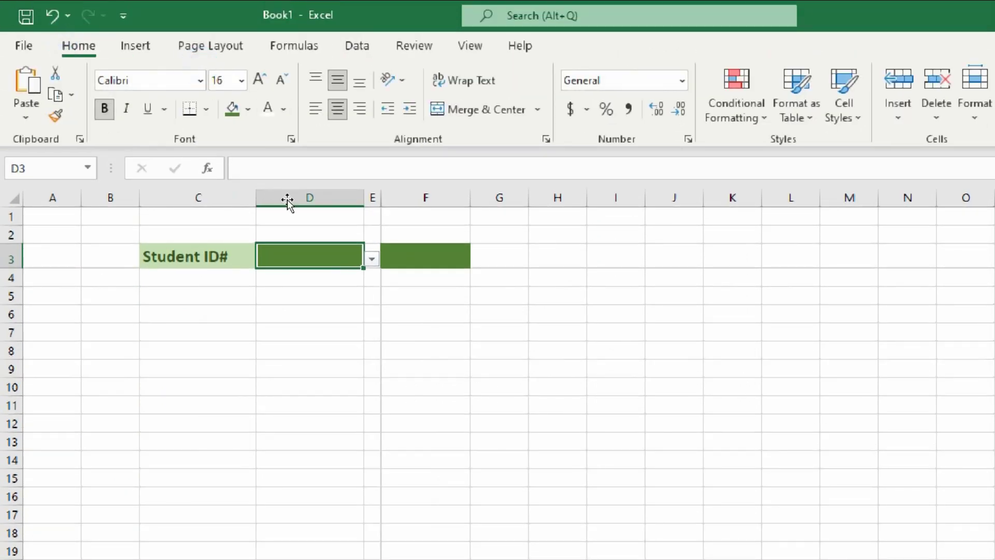
{"action": "key", "text": "alt+Down"}
{"action": "left_click", "coordinate": [254, 219]}
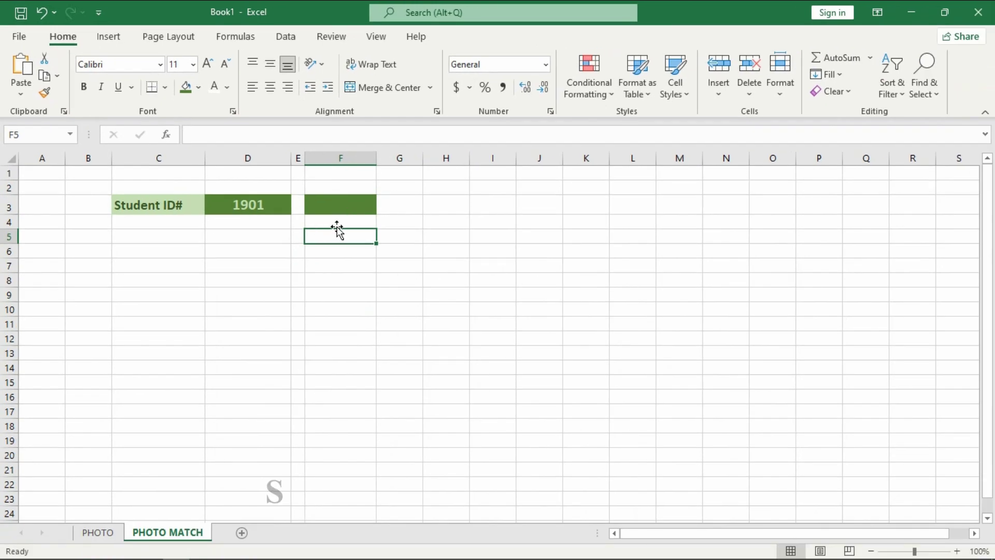
{"action": "left_click", "coordinate": [338, 223]}
- Merge F4:F10 into one photo frame, widening column F and heightening row 10
{"action": "left_click_drag", "start_coordinate": [376, 158], "coordinate": [398, 158]}
{"action": "left_click_drag", "start_coordinate": [369, 223], "coordinate": [358, 305]}
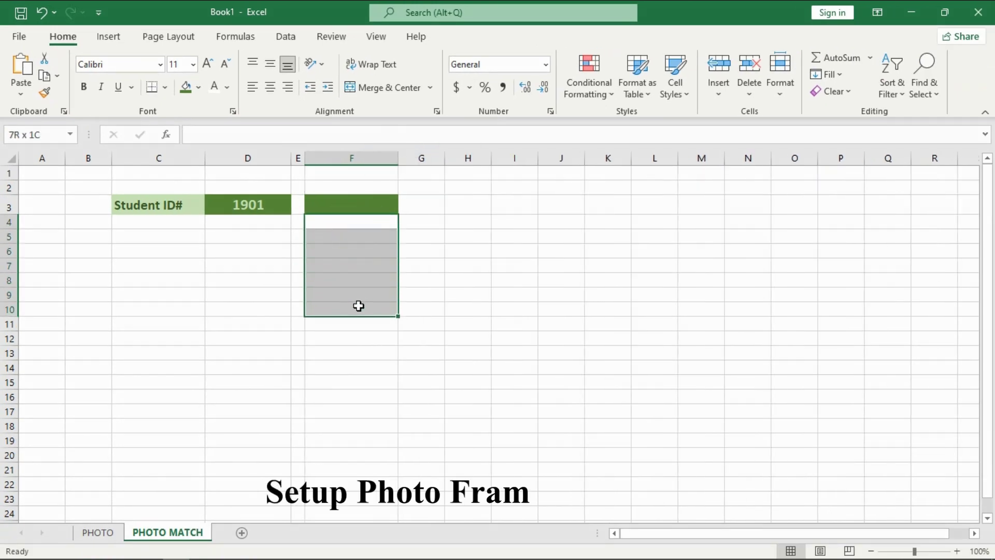
{"action": "left_click", "coordinate": [388, 86]}
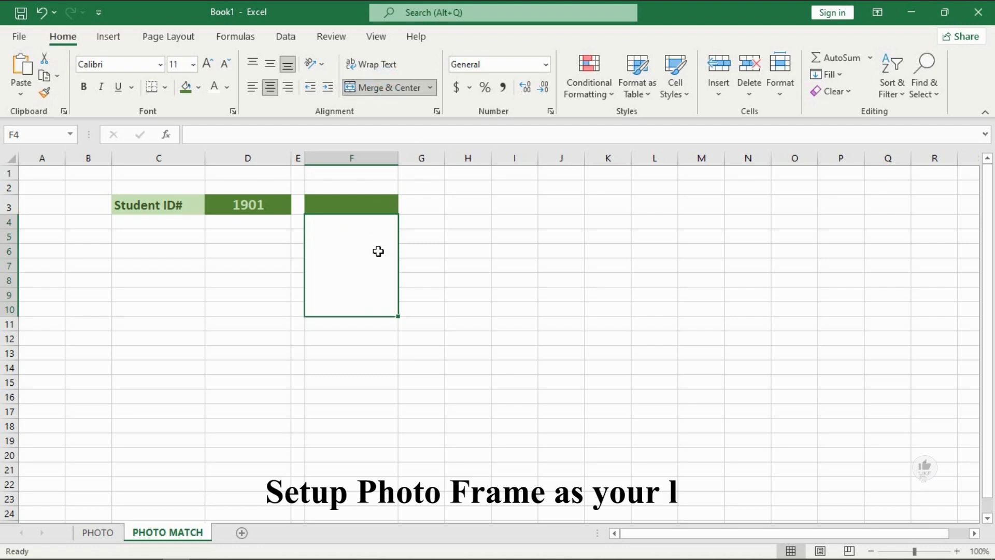
{"action": "left_click_drag", "start_coordinate": [399, 158], "coordinate": [426, 158]}
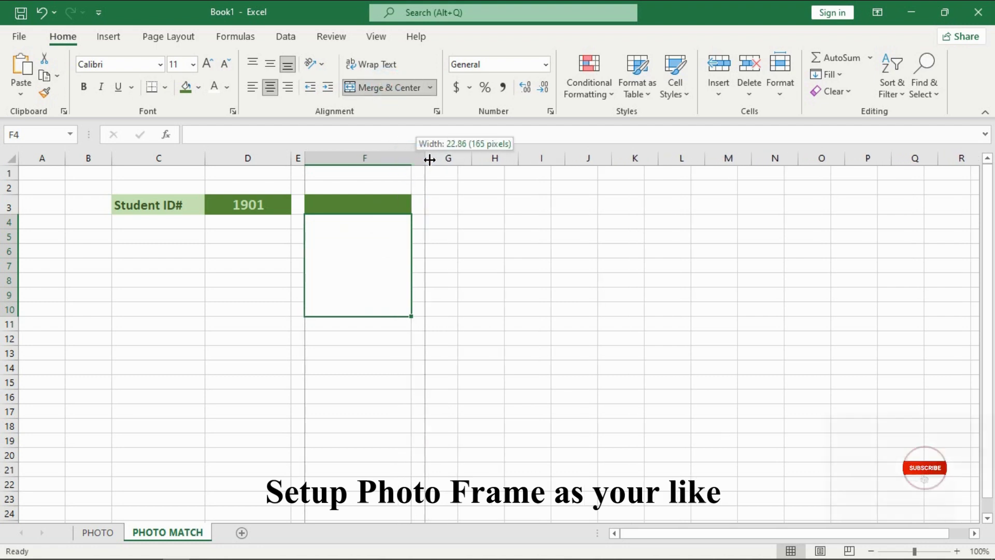
{"action": "left_click_drag", "start_coordinate": [18, 313], "coordinate": [18, 322]}
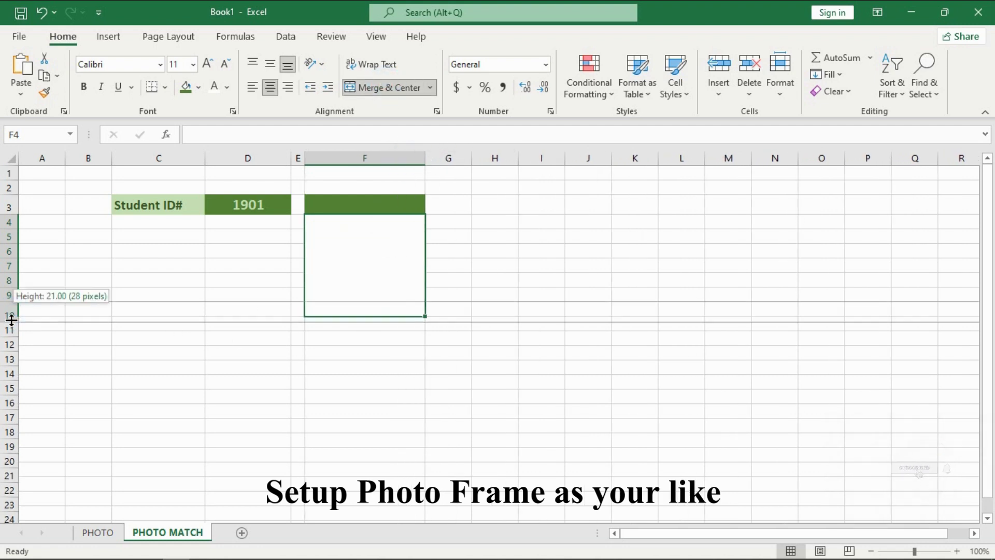
- Fill the frame with a light green thin crosshatch pattern
{"action": "right_click", "coordinate": [381, 289]}
{"action": "left_click", "coordinate": [336, 271]}
{"action": "right_click", "coordinate": [335, 271]}
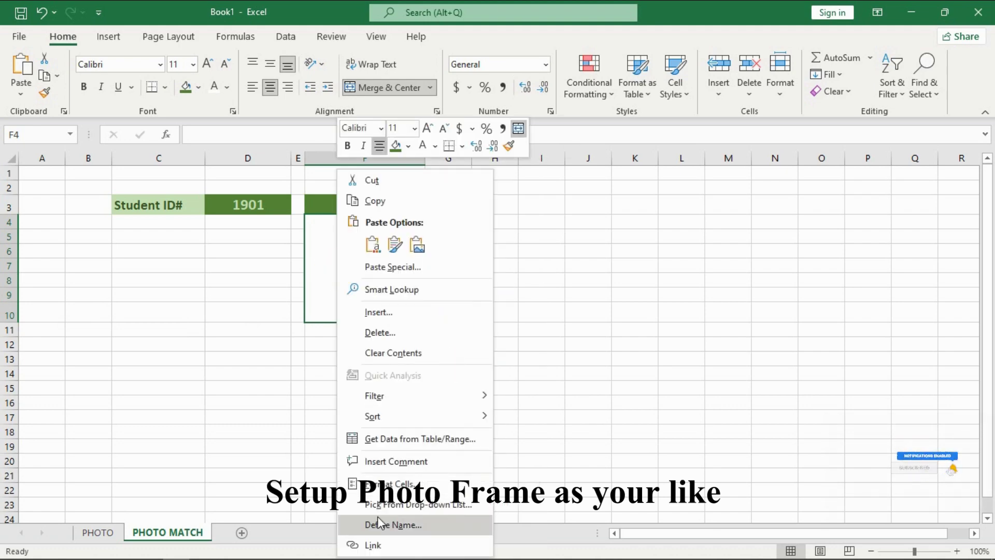
{"action": "left_click", "coordinate": [373, 483]}
{"action": "left_click", "coordinate": [394, 238]}
{"action": "left_click", "coordinate": [438, 270]}
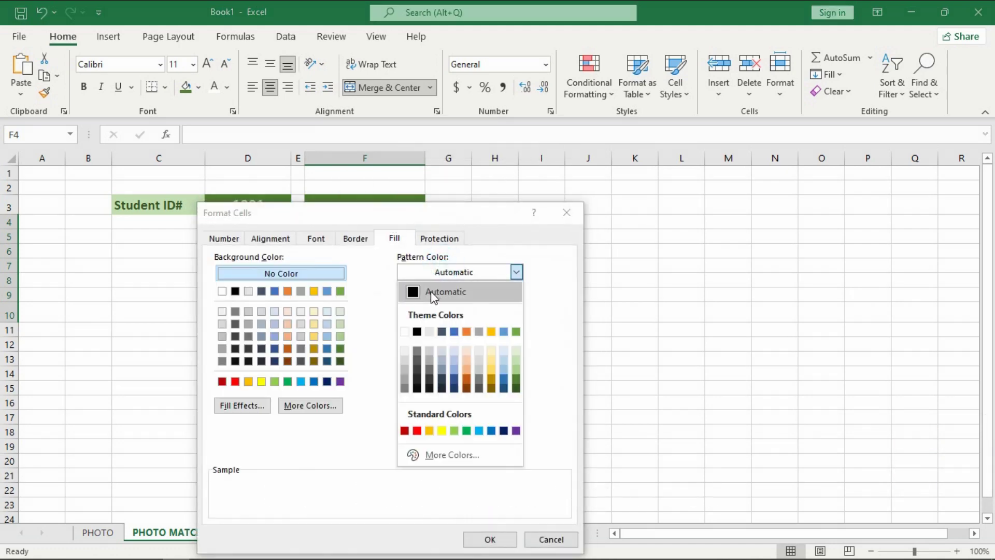
{"action": "left_click", "coordinate": [516, 360]}
{"action": "left_click", "coordinate": [516, 302]}
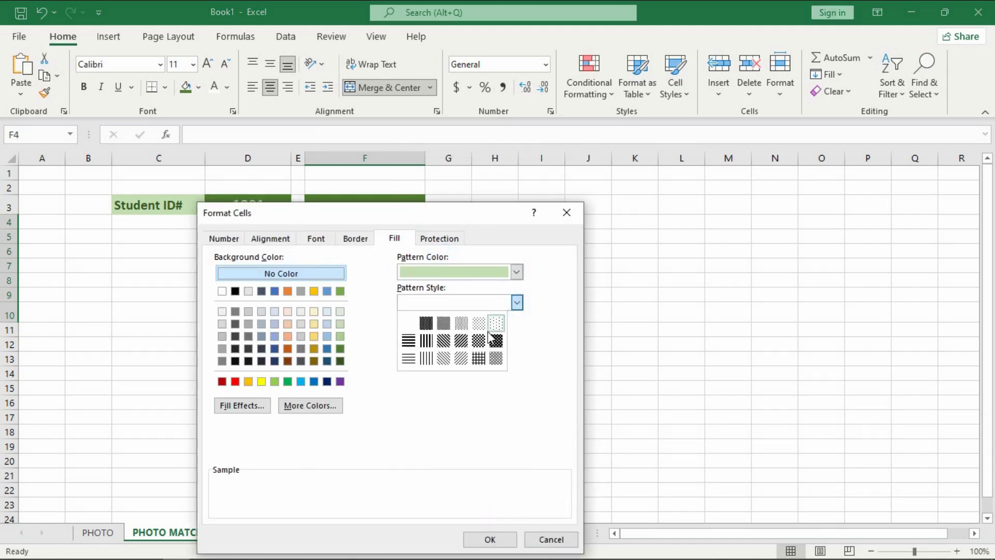
{"action": "left_click", "coordinate": [496, 358]}
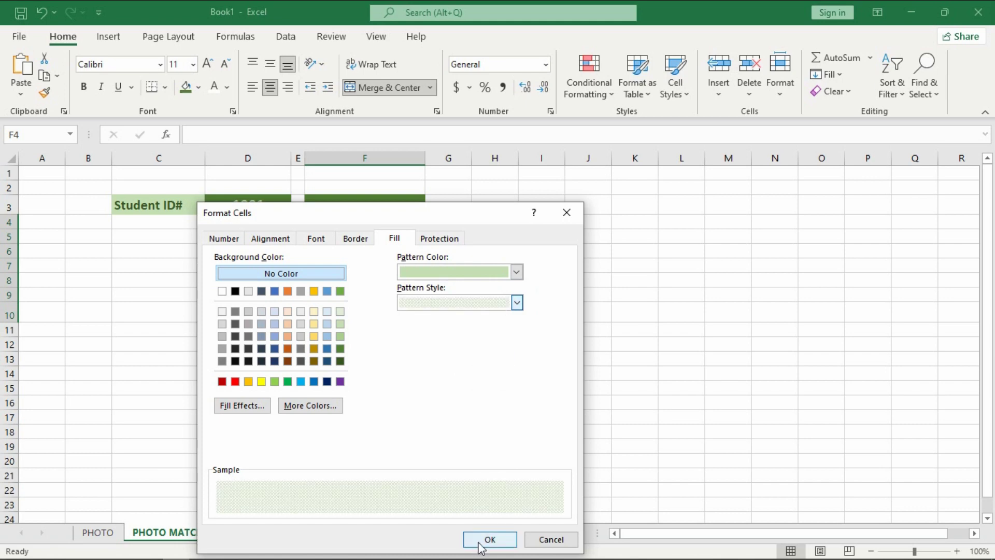
{"action": "left_click", "coordinate": [490, 539]}
- Give F4:F10 a coloured dashed outside border
{"action": "left_click", "coordinate": [391, 297]}
{"action": "left_click", "coordinate": [165, 87]}
{"action": "mouse_move", "coordinate": [191, 481]}
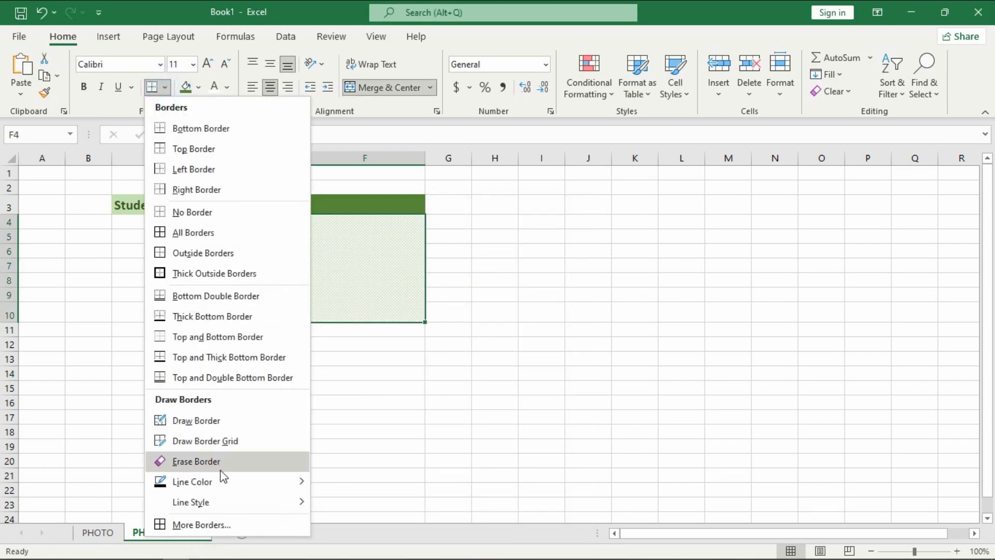
{"action": "left_click", "coordinate": [428, 475]}
{"action": "left_click", "coordinate": [164, 86]}
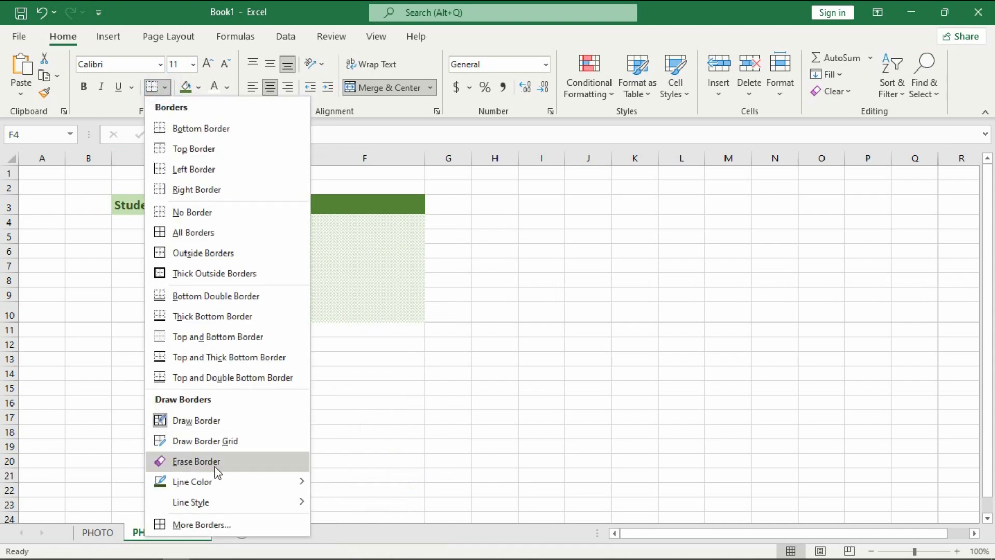
{"action": "mouse_move", "coordinate": [191, 501]}
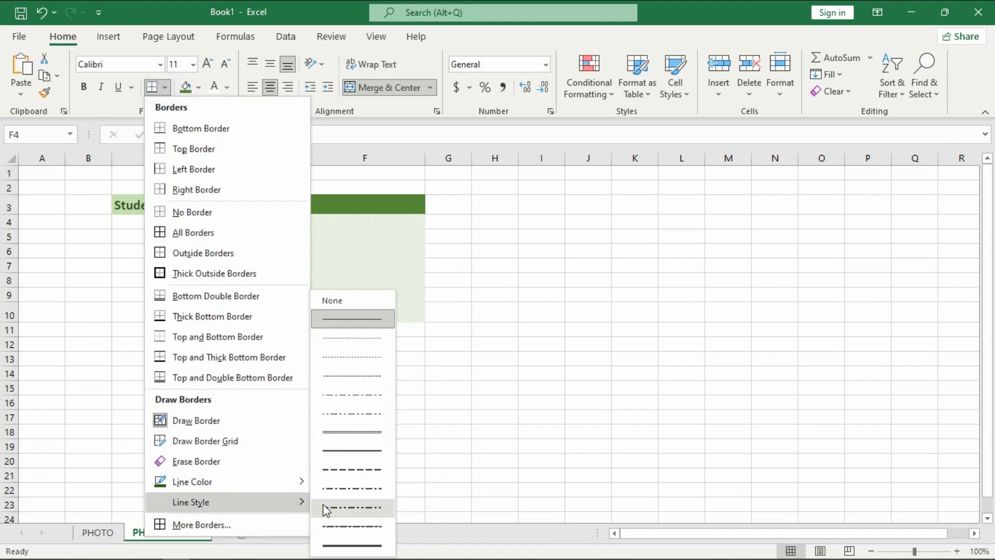
{"action": "left_click", "coordinate": [352, 482]}
{"action": "left_click", "coordinate": [165, 86]}
{"action": "left_click", "coordinate": [192, 251]}
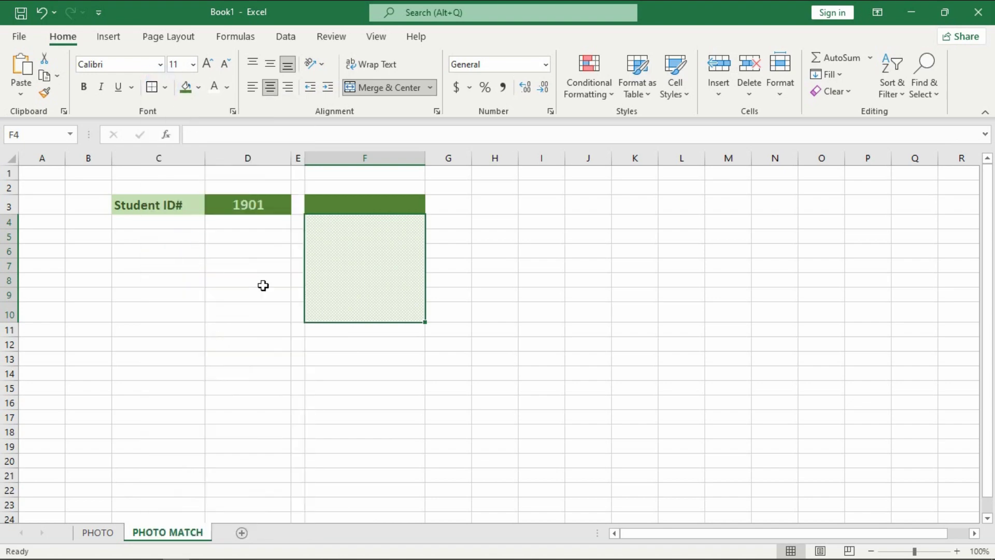
{"action": "key", "text": "Return"}
{"action": "left_click", "coordinate": [352, 271]}
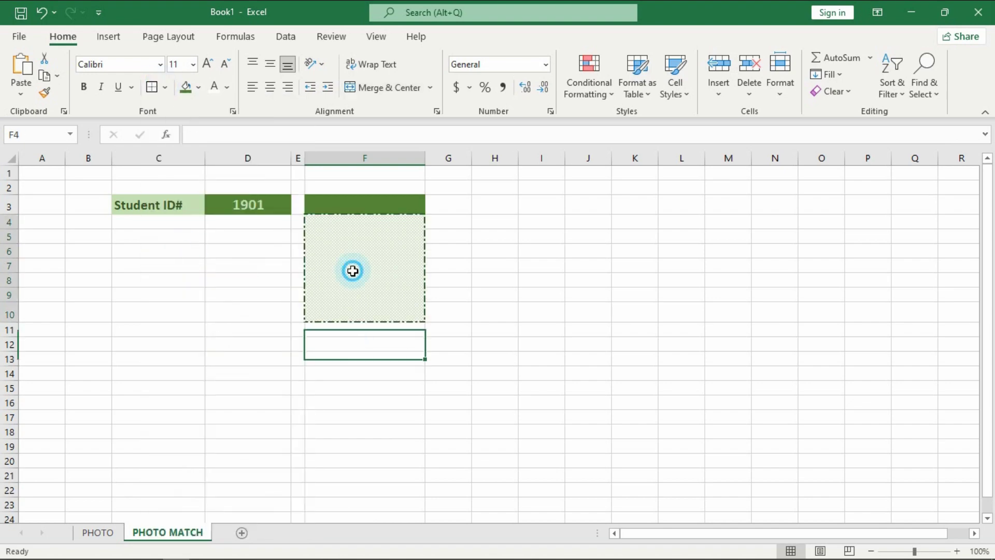
- Choose student ID 1902 from D3's dropdown
{"action": "left_click", "coordinate": [282, 203]}
{"action": "left_click", "coordinate": [298, 211]}
{"action": "left_click", "coordinate": [260, 225]}
{"action": "left_click", "coordinate": [353, 259]}
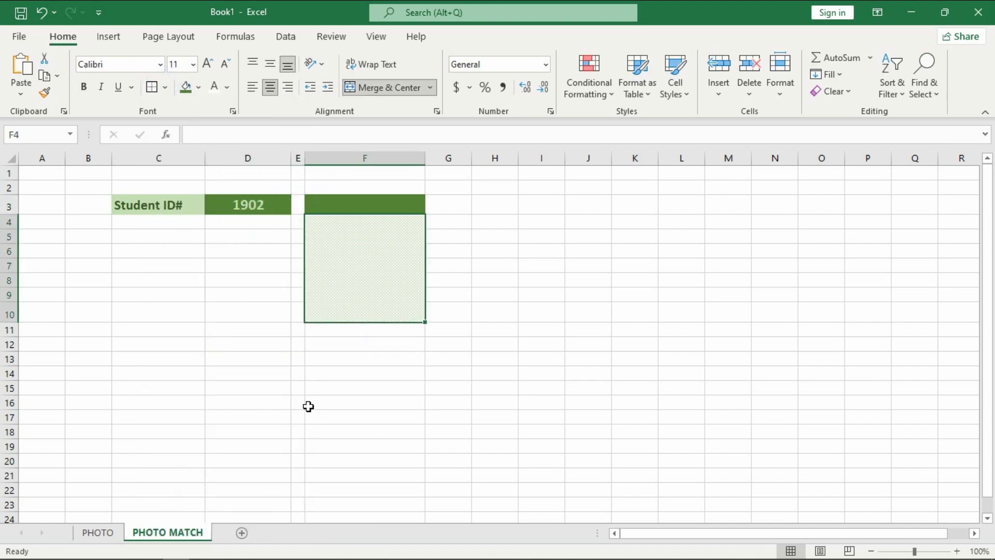
- Select B2 on the PHOTO sheet and start a new defined name in Name Manager
{"action": "left_click", "coordinate": [98, 532]}
{"action": "scroll", "coordinate": [186, 249], "scroll_direction": "up", "scroll_amount": 2}
{"action": "left_click", "coordinate": [204, 231]}
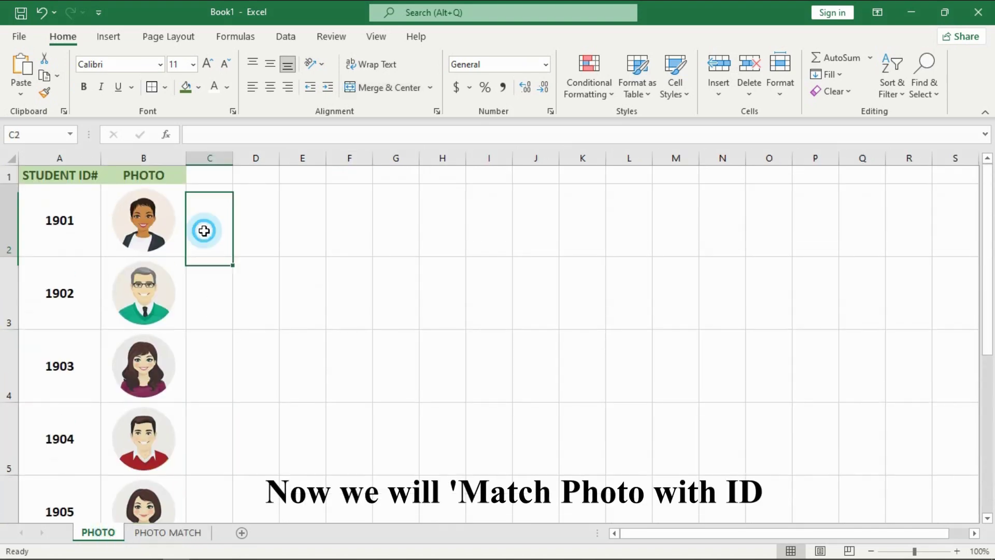
{"action": "key", "text": "Left"}
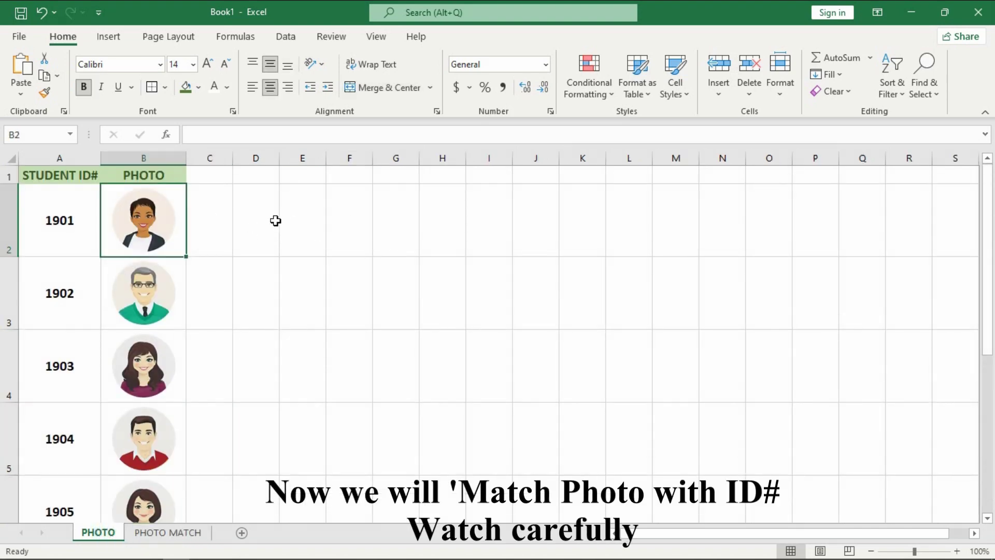
{"action": "left_click", "coordinate": [240, 37]}
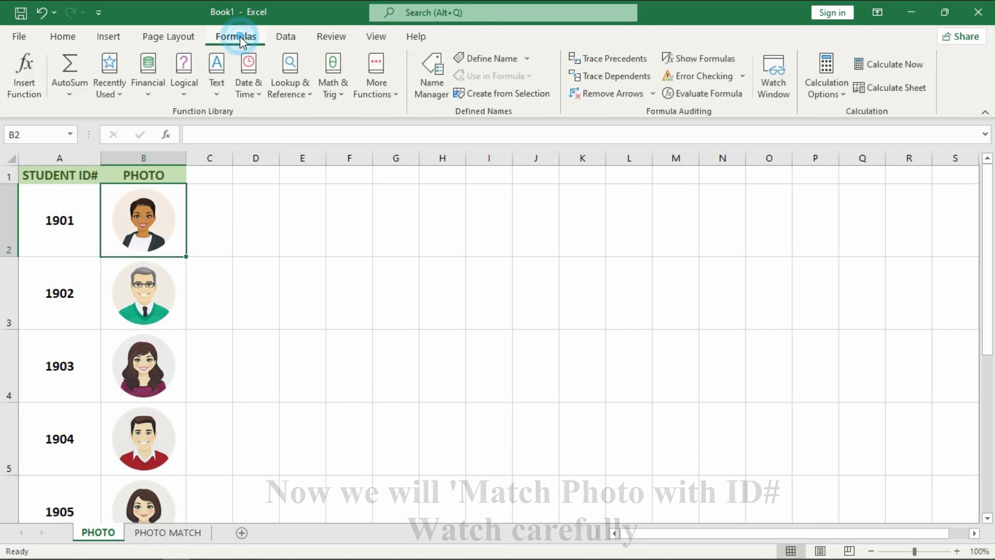
{"action": "left_click", "coordinate": [431, 73]}
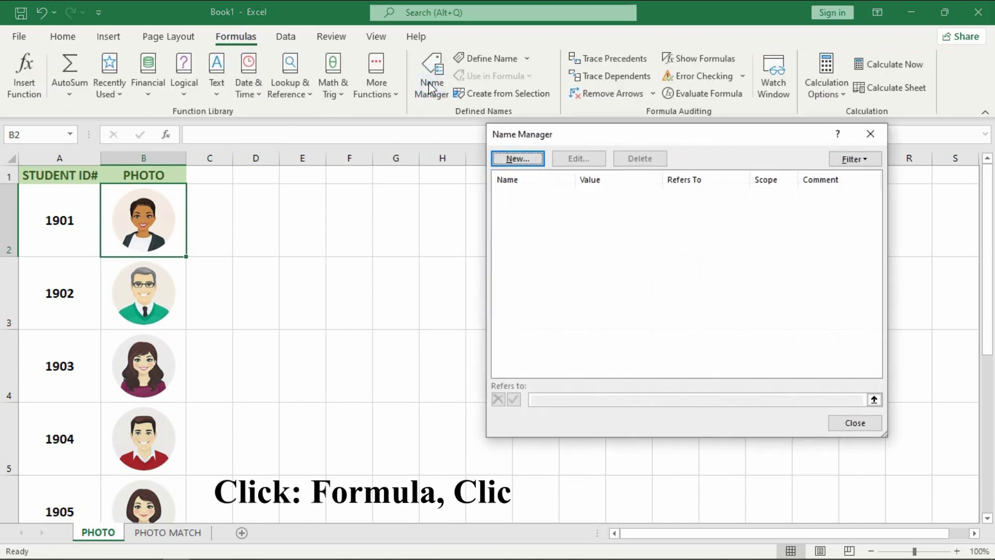
{"action": "left_click", "coordinate": [513, 159]}
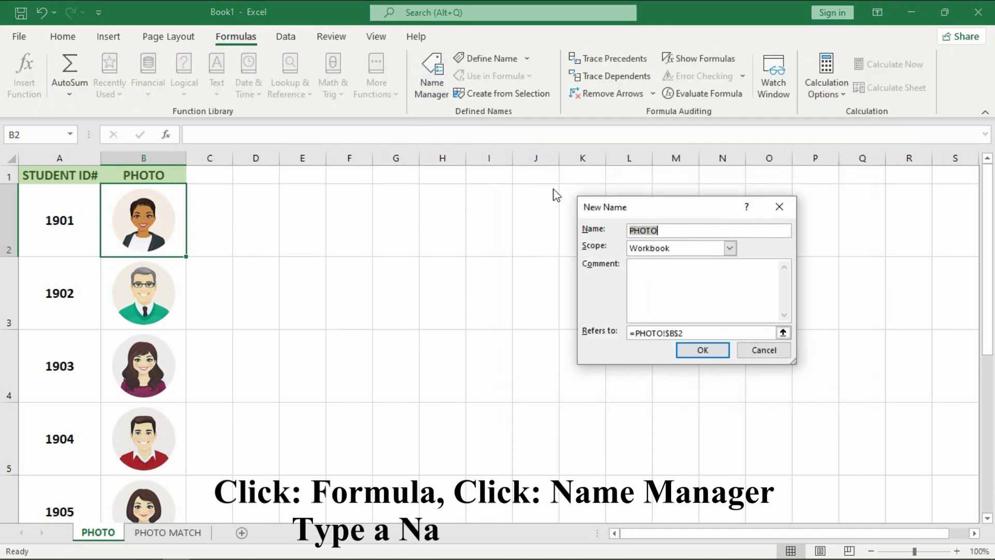
{"action": "mouse_move", "coordinate": [628, 207]}
{"action": "left_mouse_down"}
{"action": "mouse_move", "coordinate": [245, 253]}
{"action": "mouse_move", "coordinate": [296, 239]}
{"action": "left_mouse_up"}
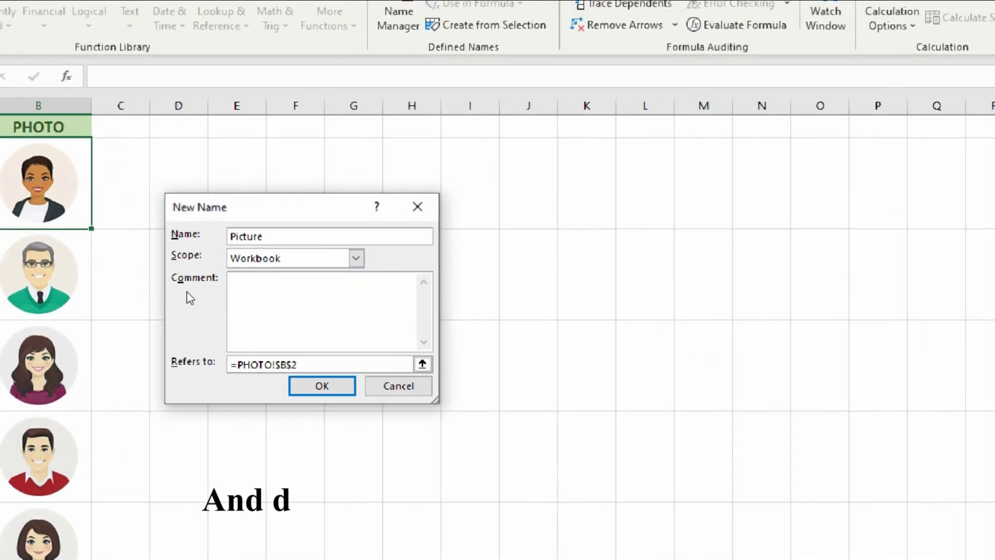
- Begin the Refers to formula as =INDEX(PHOTO!$B$2:$B$11, covering all ten photo cells
{"action": "left_click", "coordinate": [312, 238]}
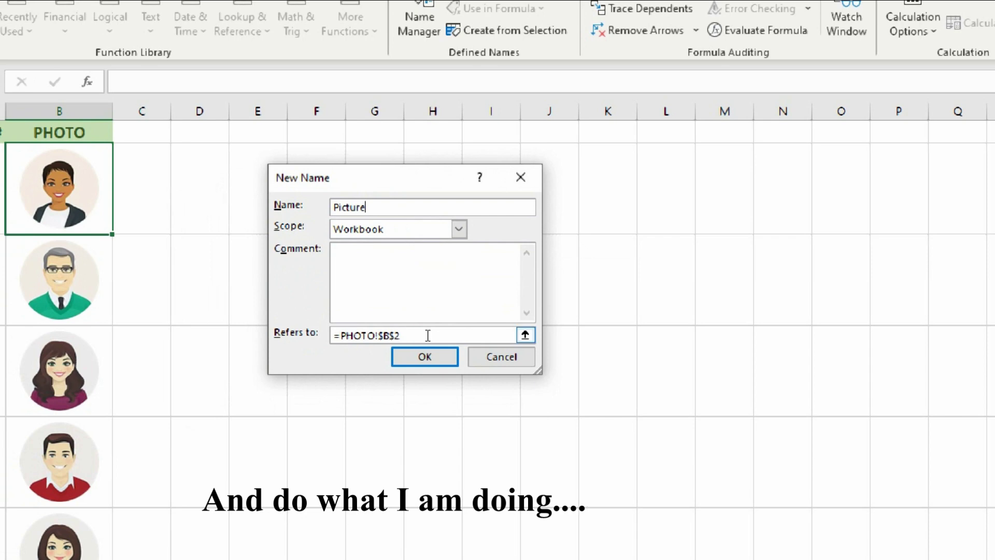
{"action": "left_click_drag", "start_coordinate": [425, 336], "coordinate": [321, 334]}
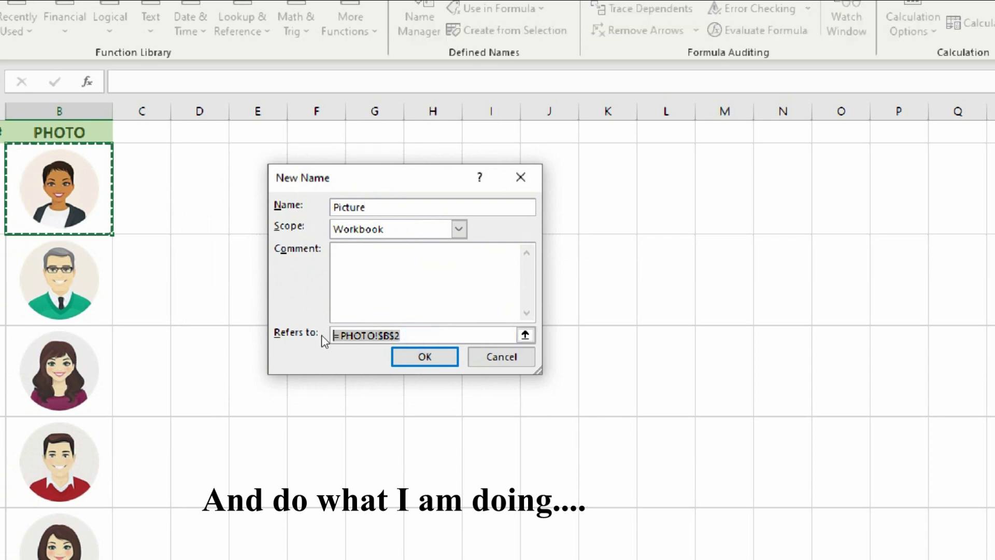
{"action": "type", "text": "=IN"}
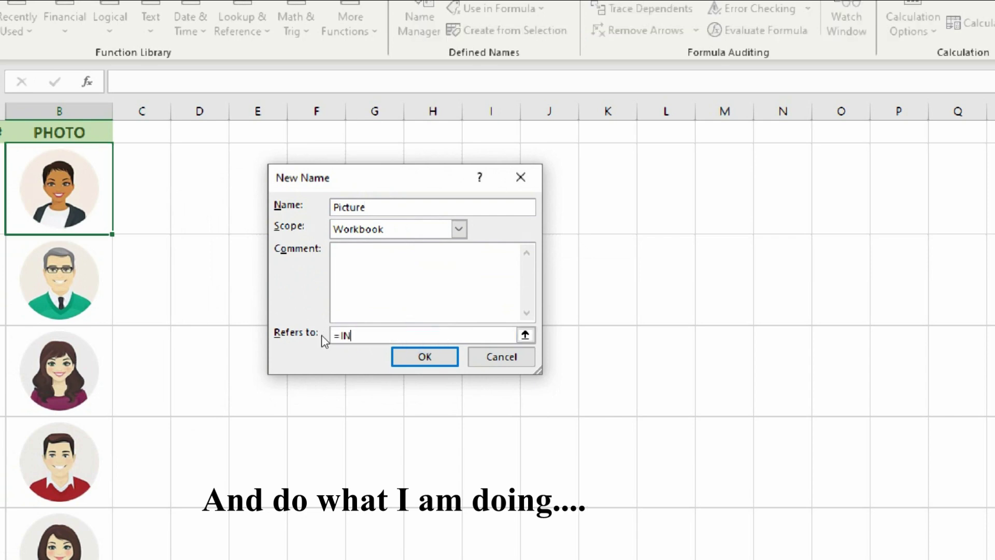
{"action": "type", "text": "DEX("}
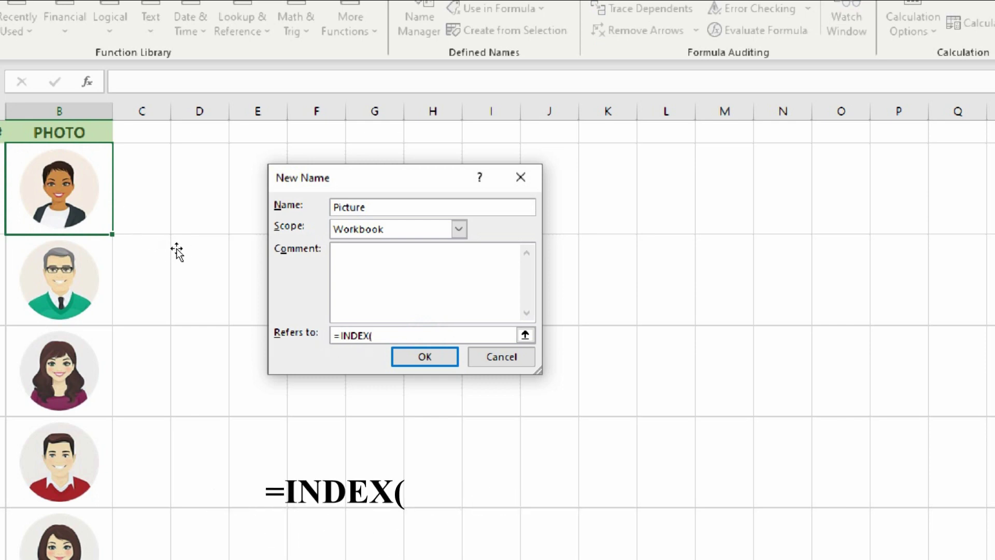
{"action": "left_click", "coordinate": [525, 334]}
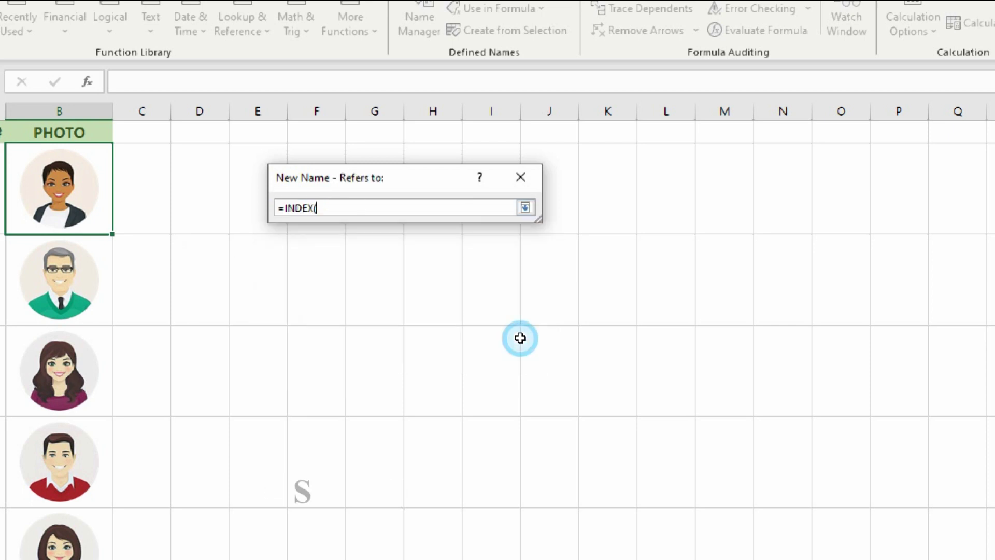
{"action": "left_click", "coordinate": [178, 239]}
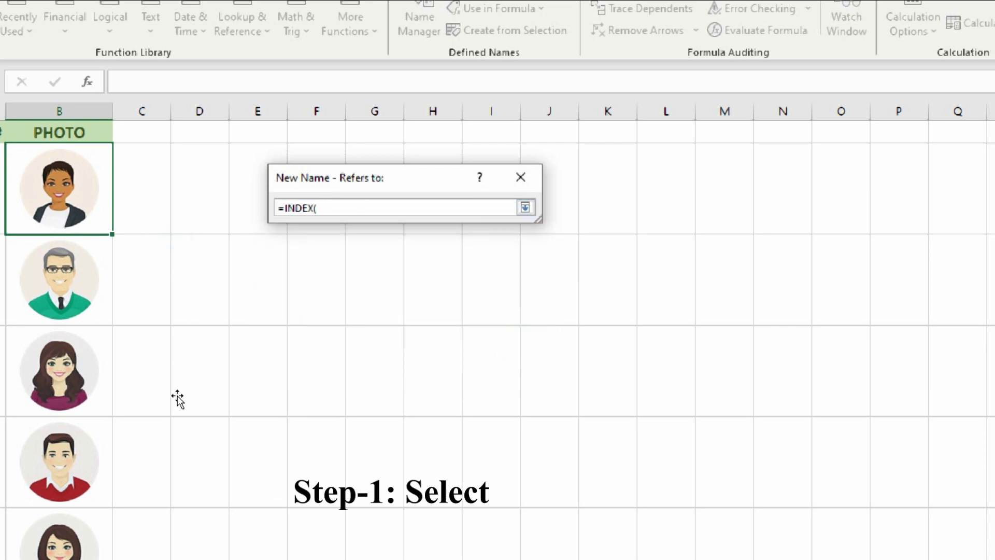
{"action": "left_click", "coordinate": [178, 251]}
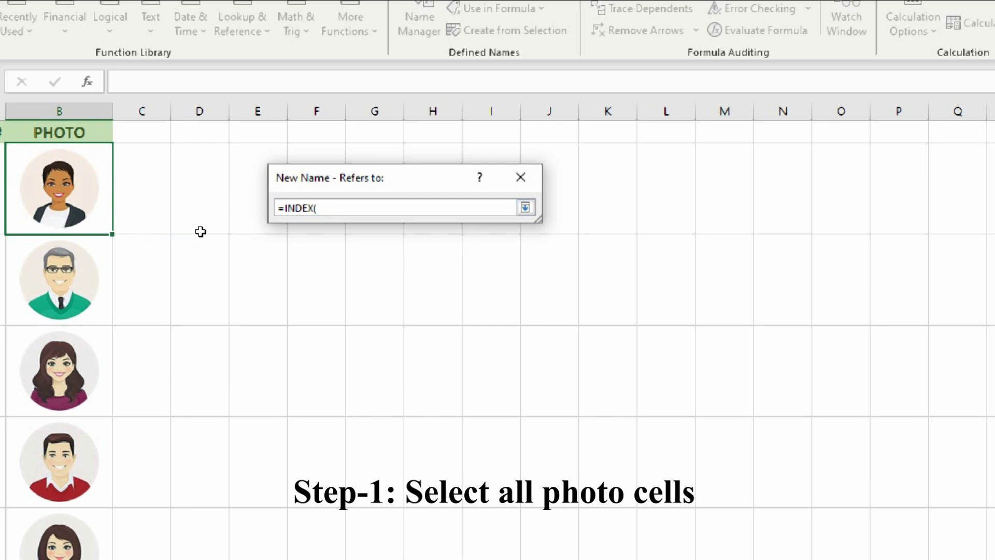
{"action": "key", "text": "Right"}
{"action": "key", "text": "Left"}
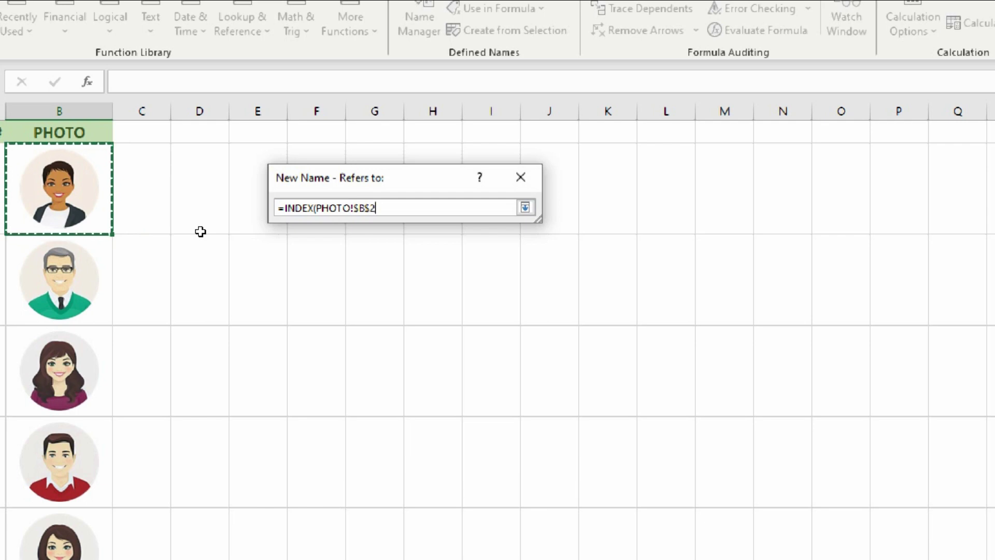
{"action": "key", "text": "shift+Down"}
{"action": "key", "text": "shift+Down"}
{"action": "key", "text": "shift+Down"}
{"action": "key", "text": "shift+Down"}
{"action": "key", "text": "shift+Down"}
{"action": "key", "text": "shift+Down"}
{"action": "key", "text": "shift+Down"}
{"action": "key", "text": "shift+Down"}
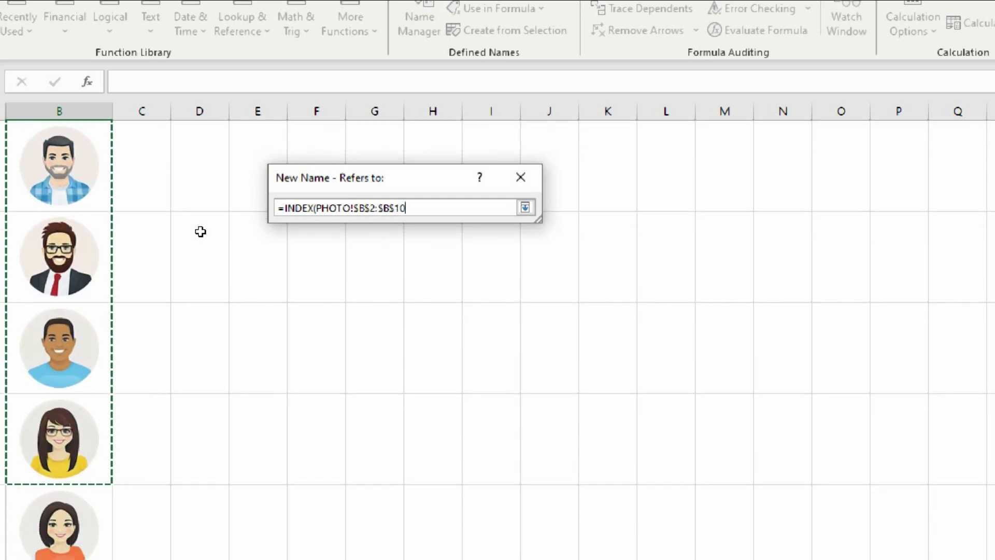
{"action": "key", "text": "shift+Down"}
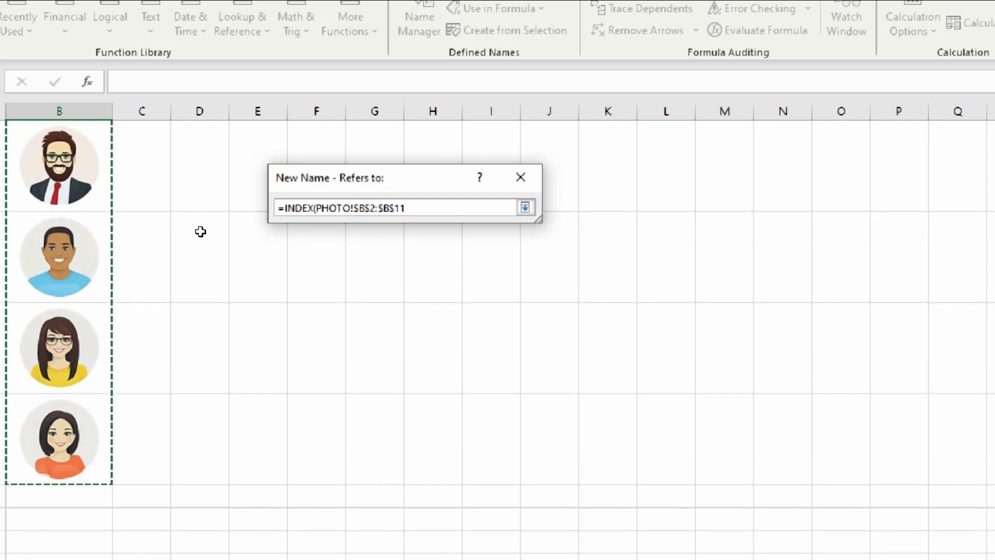
{"action": "type", "text": ",MATCH("}
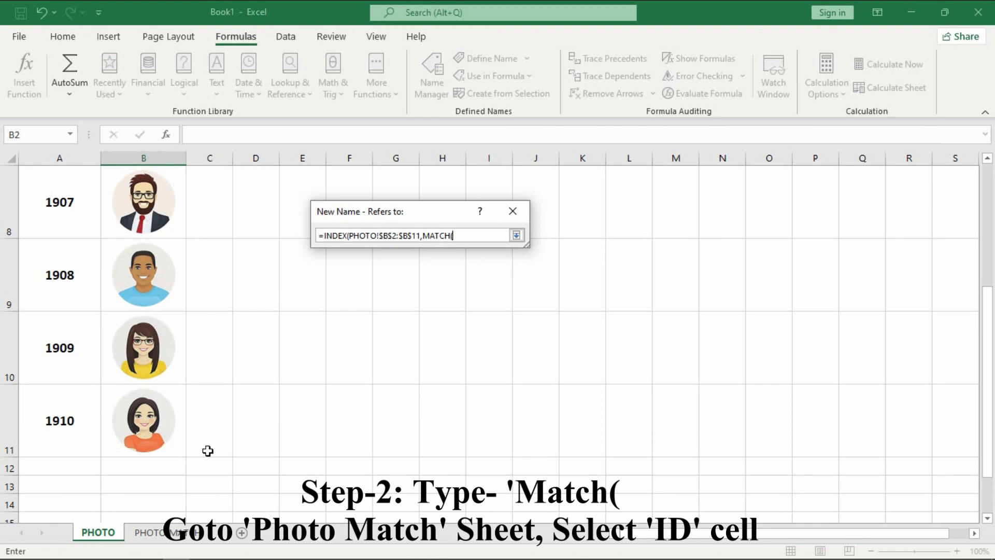
- Add 'PHOTO MATCH'!$D$3 and PHOTO!$A$2:$A$11 as the MATCH lookup arguments
{"action": "left_click", "coordinate": [176, 533]}
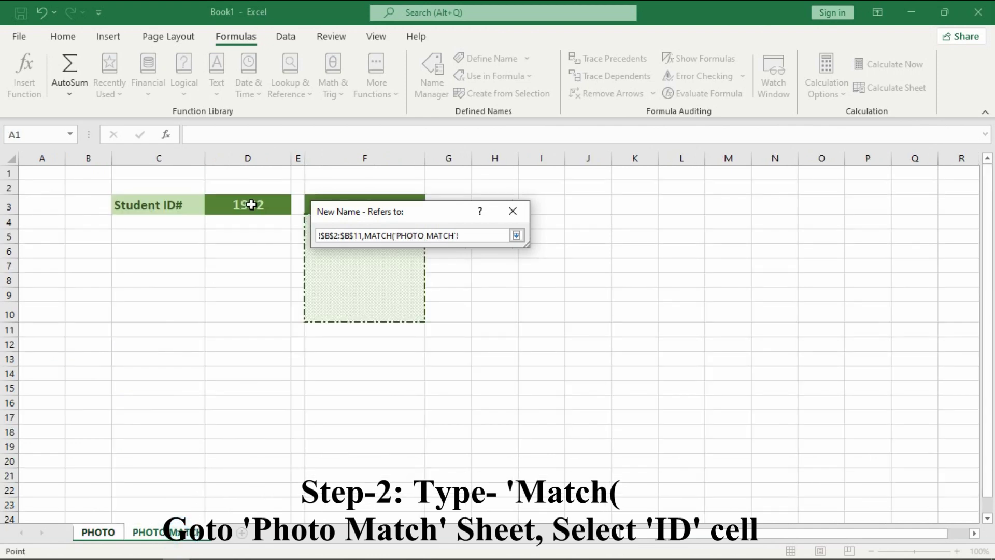
{"action": "left_click", "coordinate": [251, 205]}
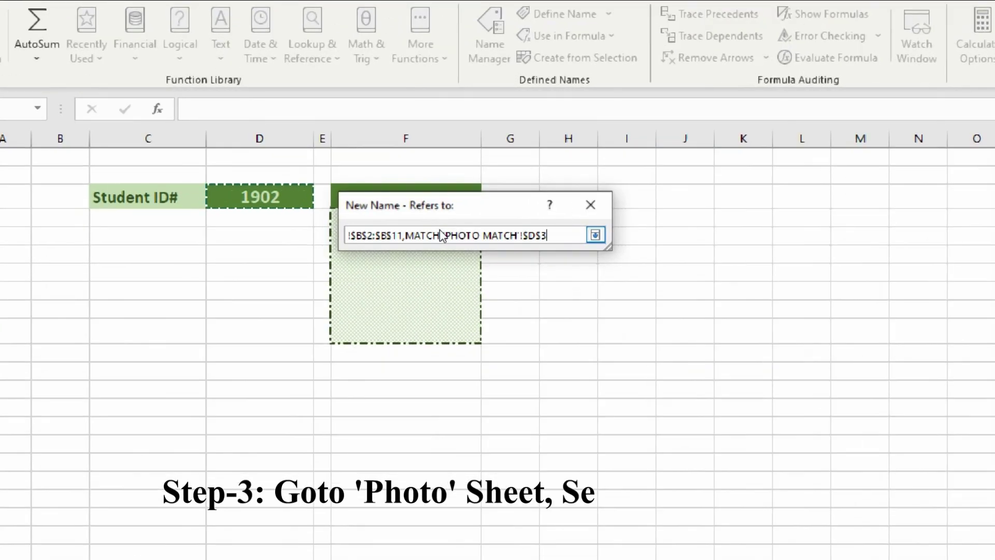
{"action": "type", "text": ","}
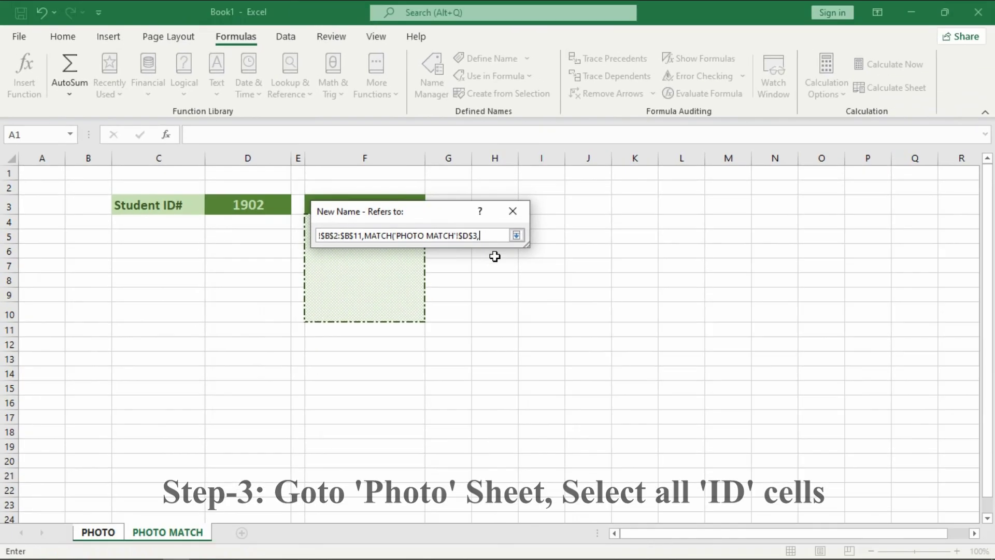
{"action": "left_click", "coordinate": [98, 532]}
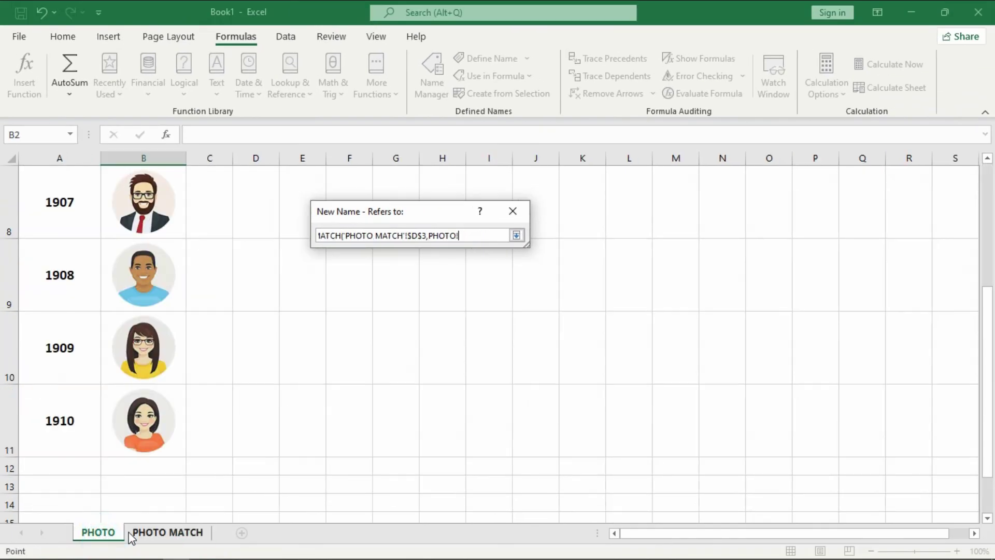
{"action": "scroll", "coordinate": [83, 322], "scroll_direction": "up", "scroll_amount": 2}
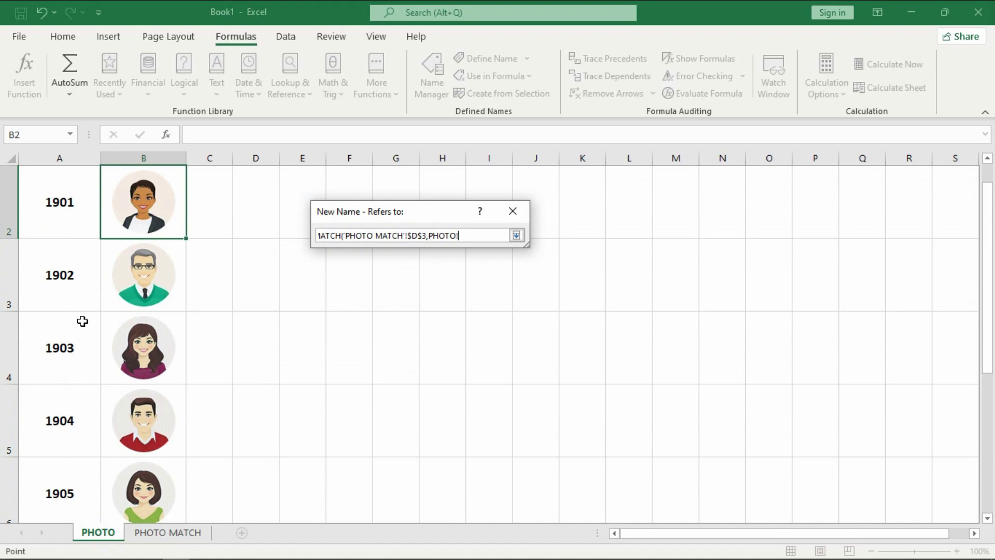
{"action": "left_click", "coordinate": [82, 230]}
{"action": "key", "text": "shift+Down"}
{"action": "key", "text": "shift+Down"}
{"action": "key", "text": "shift+Down"}
{"action": "key", "text": "shift+Down"}
{"action": "key", "text": "shift+Down"}
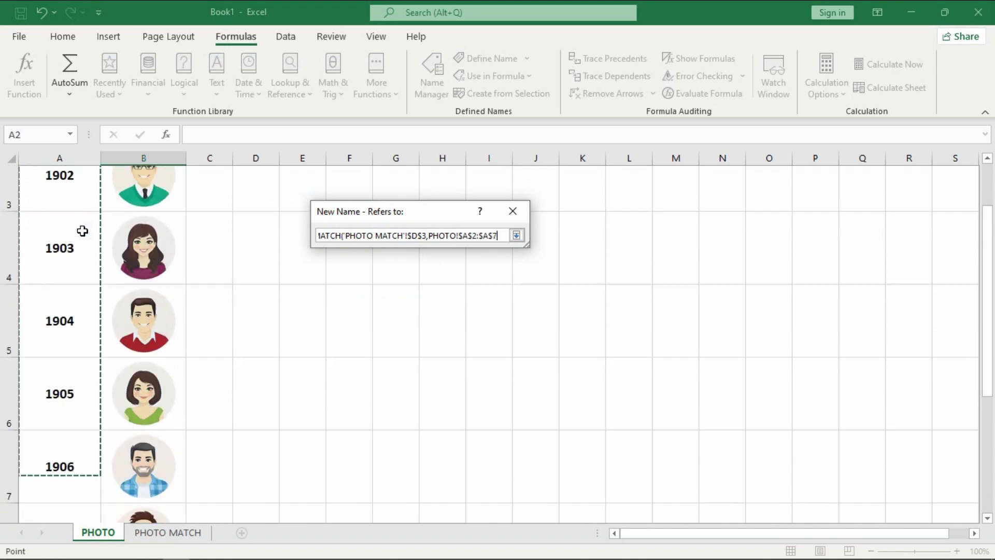
{"action": "key", "text": "shift+Down"}
{"action": "key", "text": "shift+Down"}
{"action": "key", "text": "shift+Down"}
{"action": "key", "text": "shift+Down"}
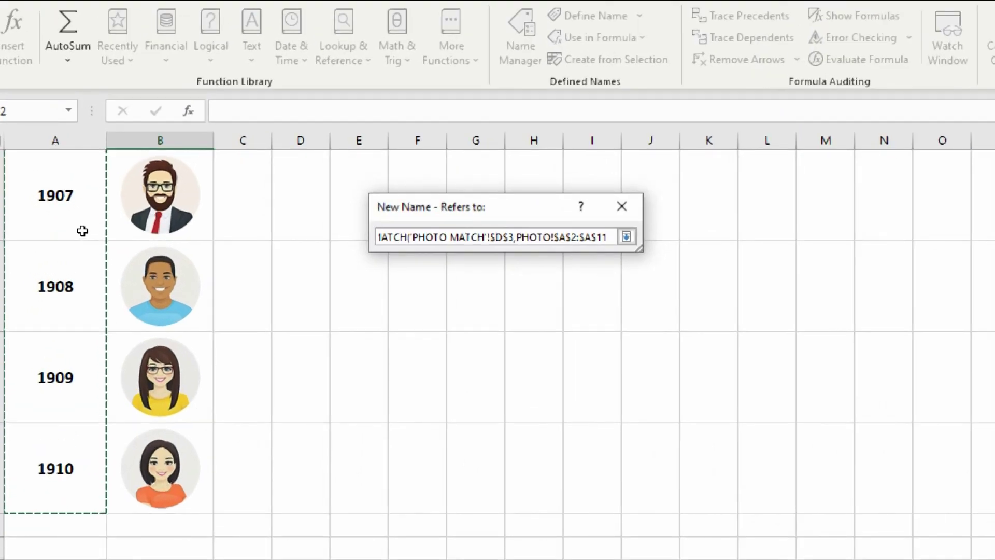
- Finish the formula with ,0)), save the Picture name, and close Name Manager
{"action": "type", "text": ",0"}
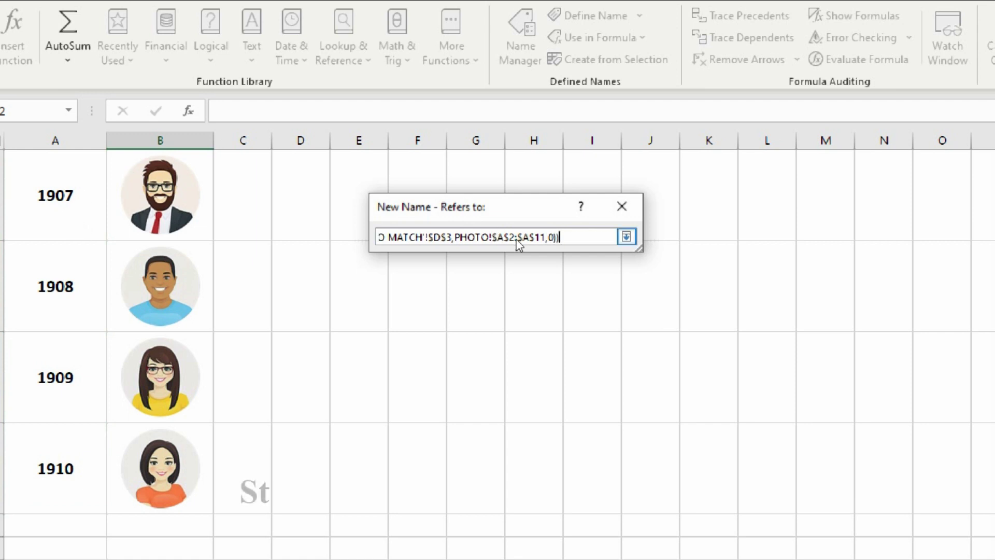
{"action": "left_click", "coordinate": [626, 237]}
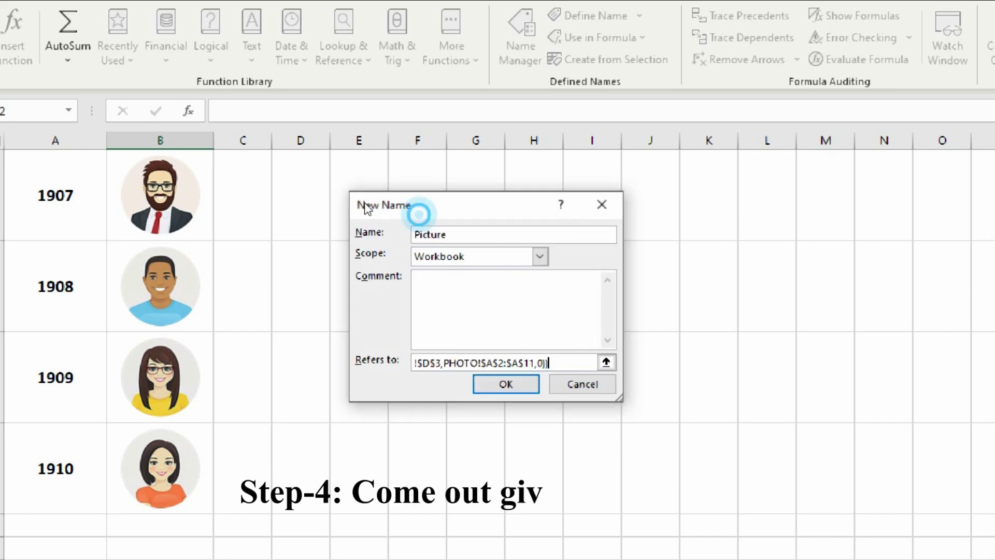
{"action": "left_click_drag", "start_coordinate": [442, 213], "coordinate": [296, 156]}
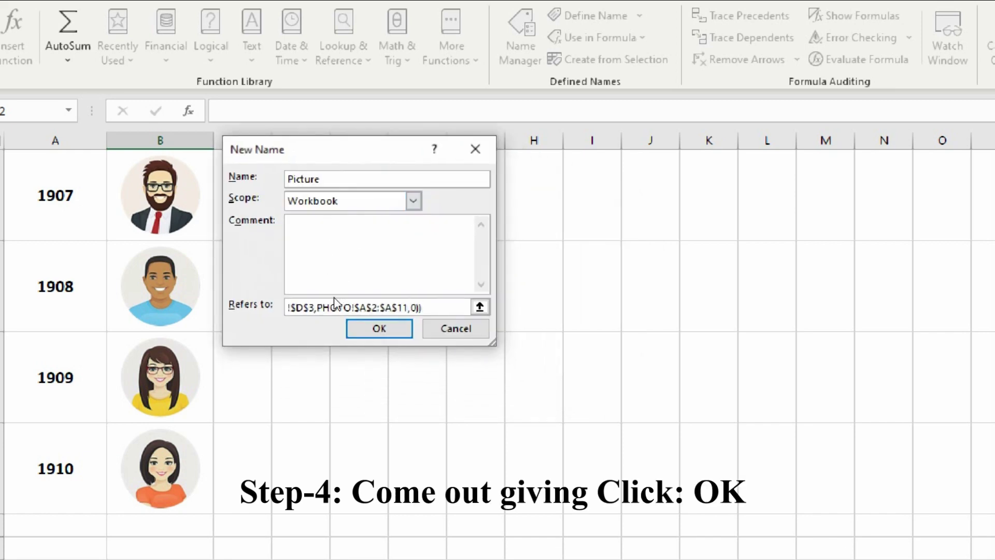
{"action": "key", "text": "Return"}
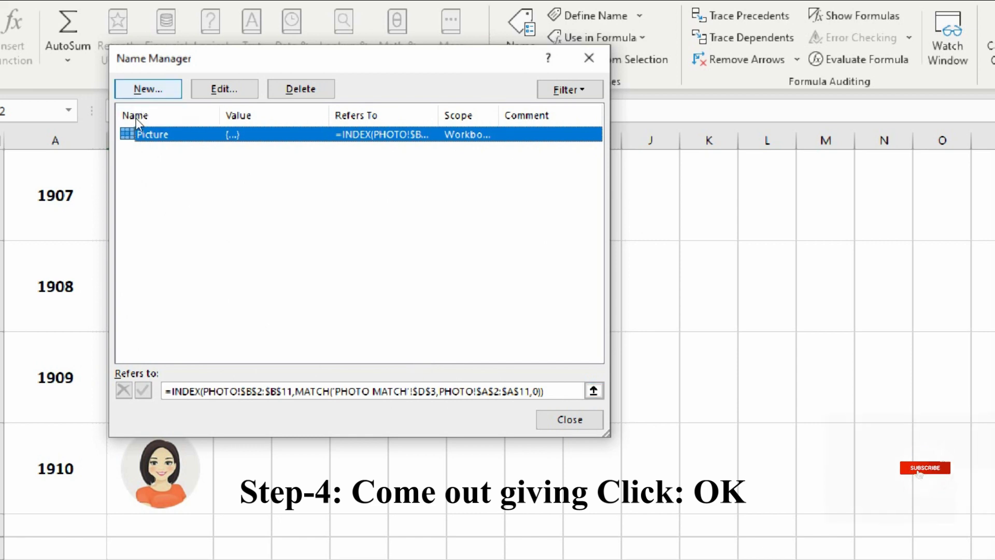
{"action": "key", "text": "Escape"}
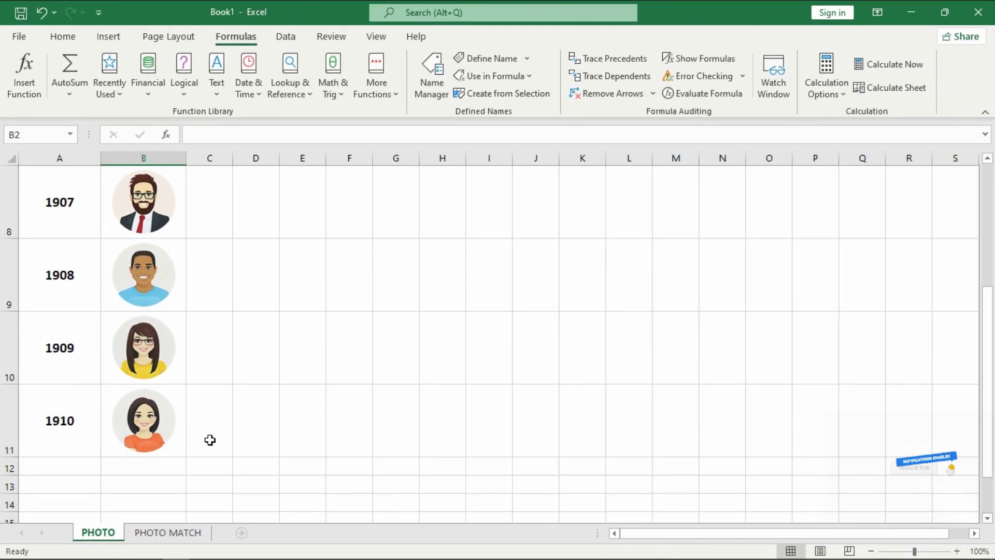
- Copy cell B2 holding the 1901 photo, then go to the PHOTO MATCH sheet
{"action": "left_click", "coordinate": [205, 232]}
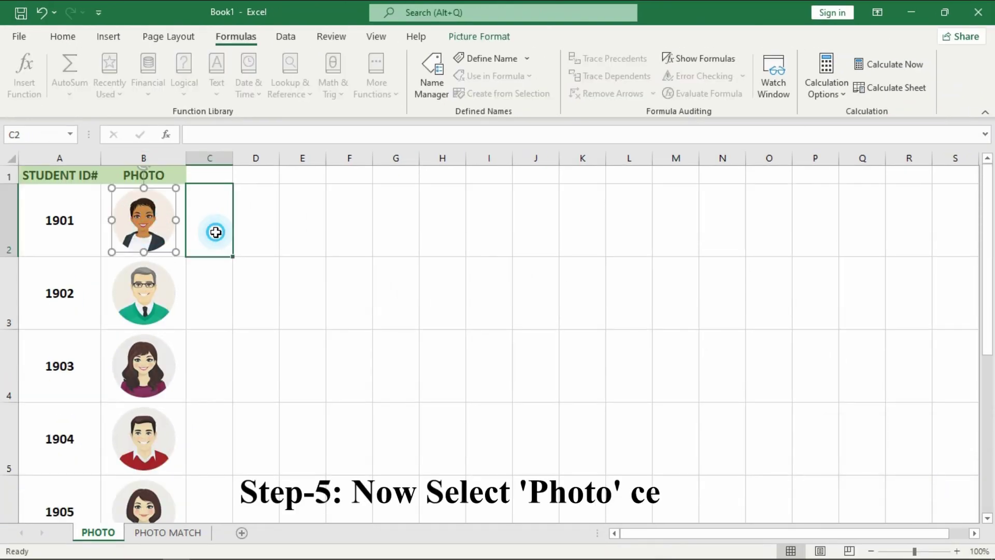
{"action": "left_click", "coordinate": [166, 226]}
{"action": "left_click", "coordinate": [246, 222]}
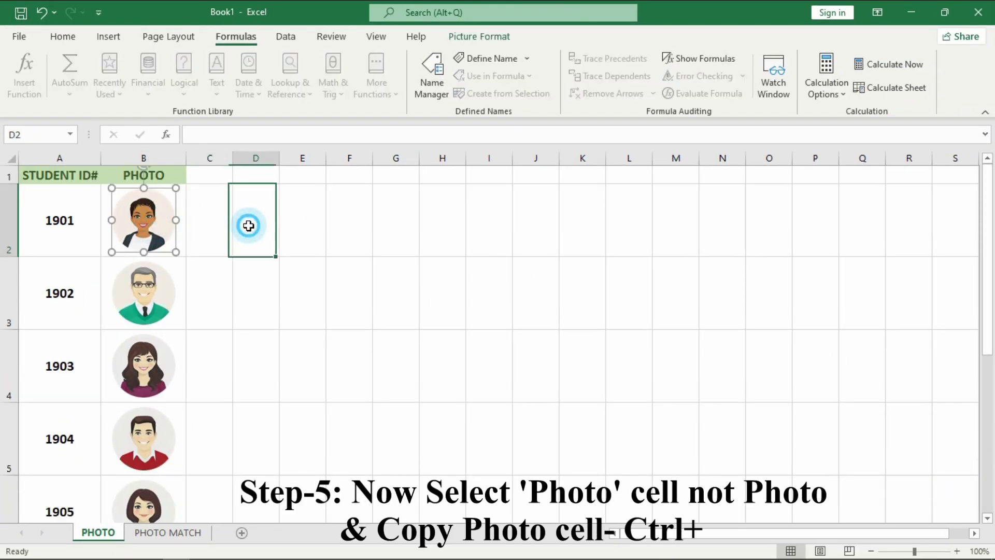
{"action": "key", "text": "Left"}
{"action": "key", "text": "Left"}
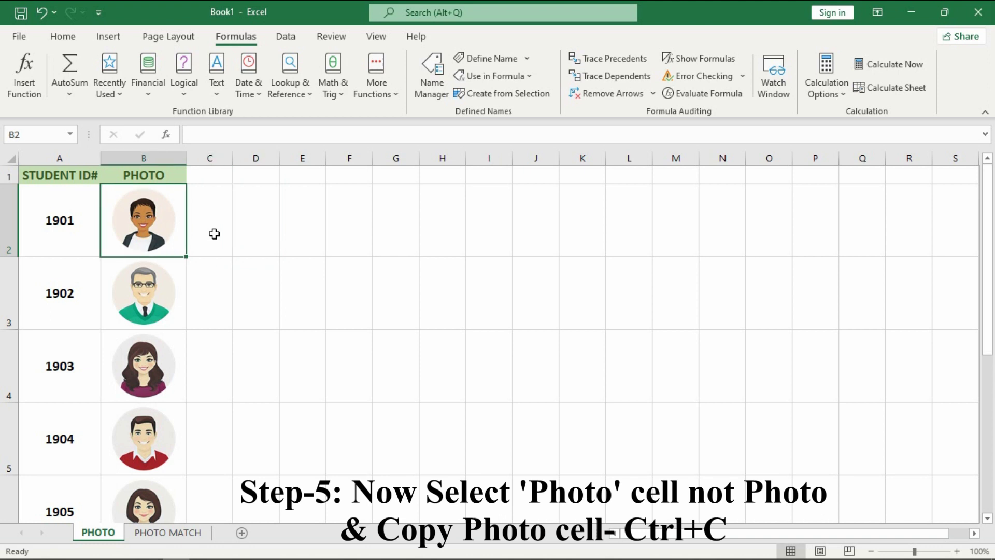
{"action": "left_click", "coordinate": [63, 37]}
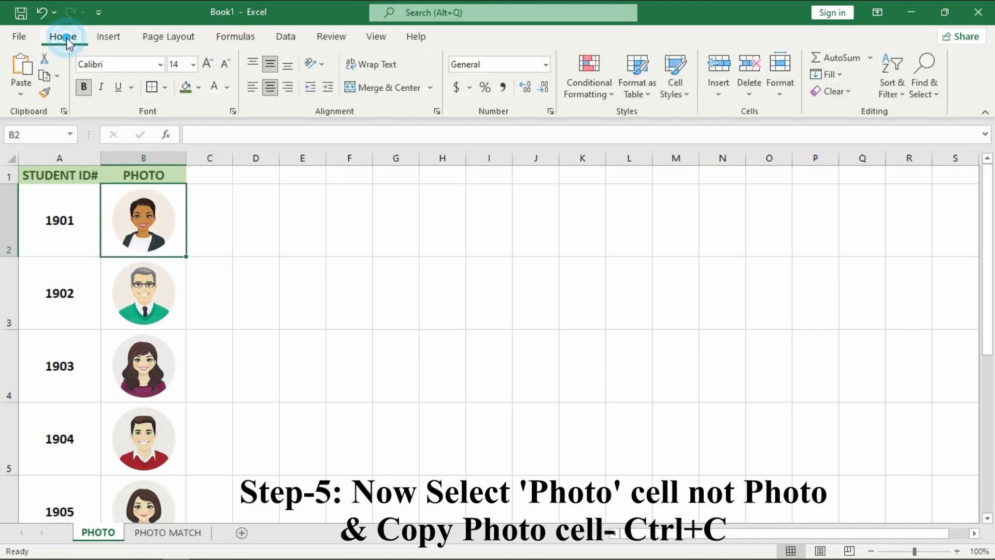
{"action": "left_click", "coordinate": [44, 76]}
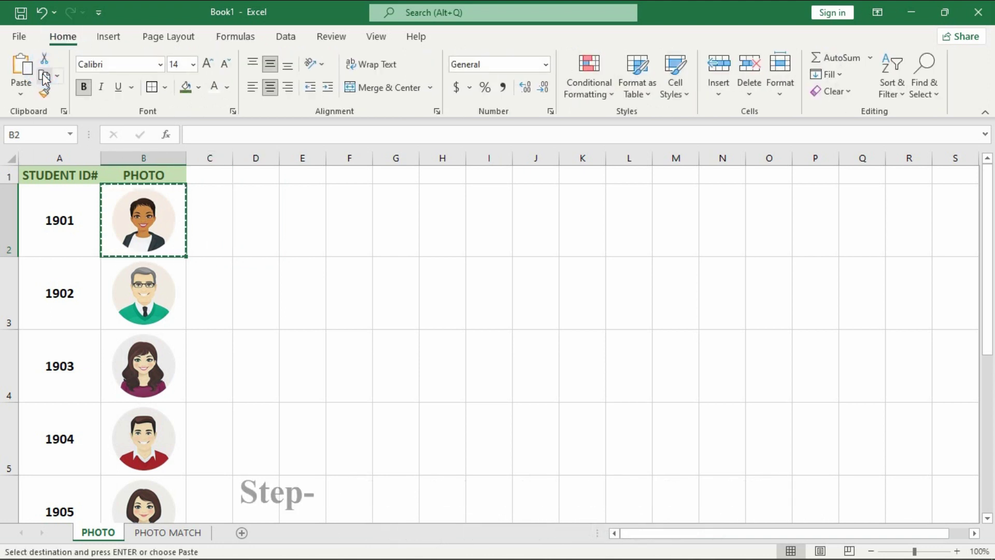
{"action": "left_click", "coordinate": [156, 533]}
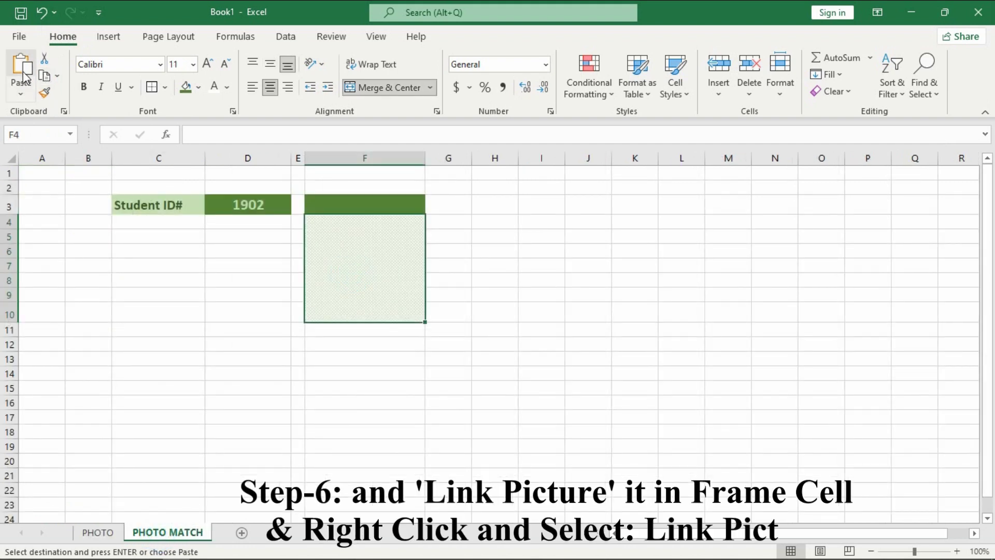
- Paste B2 into F4 as a linked picture and enlarge it to fill the frame
{"action": "right_click", "coordinate": [351, 236]}
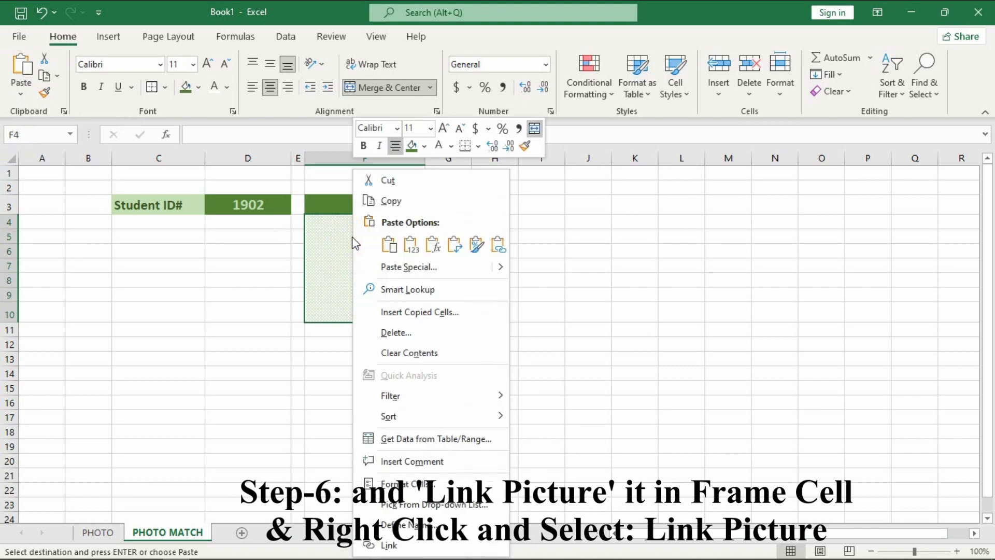
{"action": "mouse_move", "coordinate": [409, 266]}
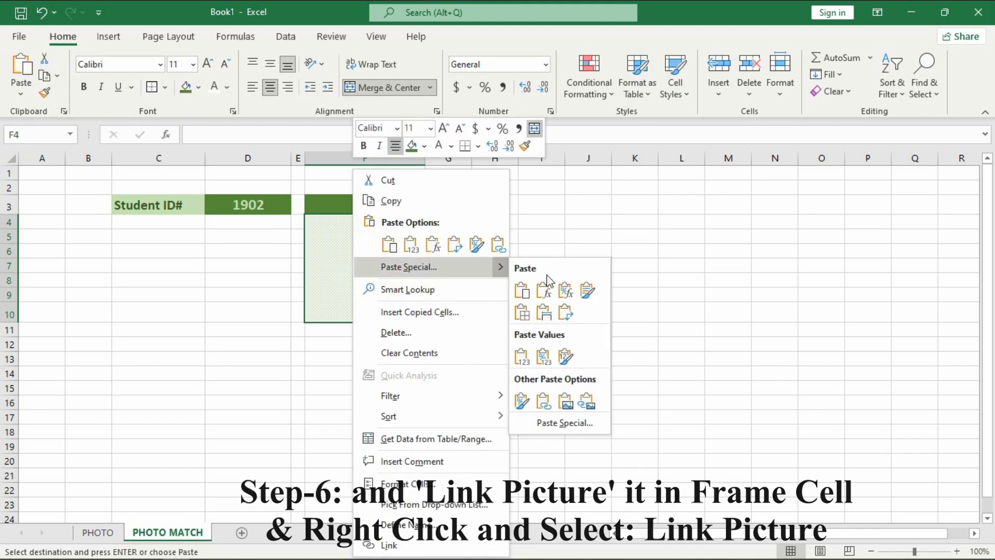
{"action": "left_click", "coordinate": [587, 402]}
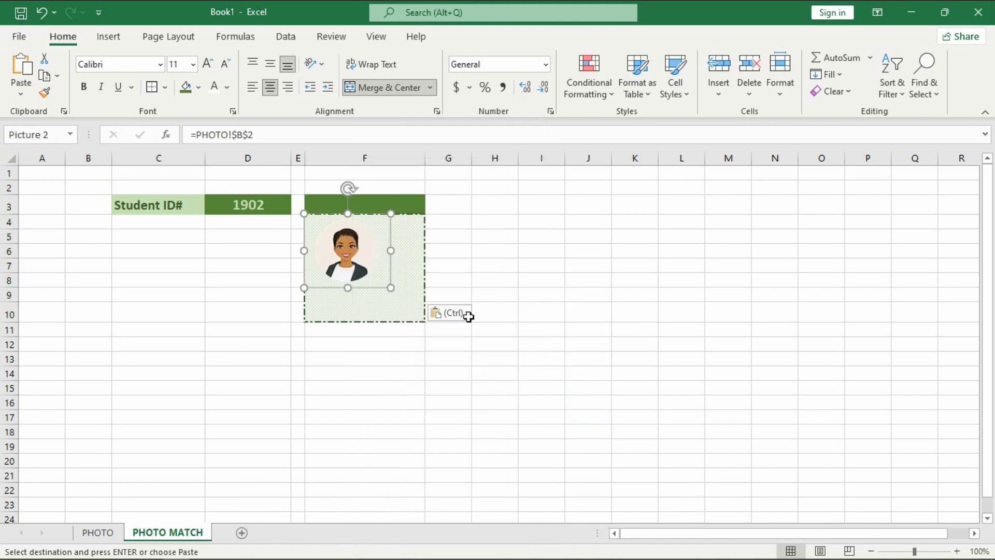
{"action": "left_click_drag", "start_coordinate": [390, 288], "coordinate": [418, 318]}
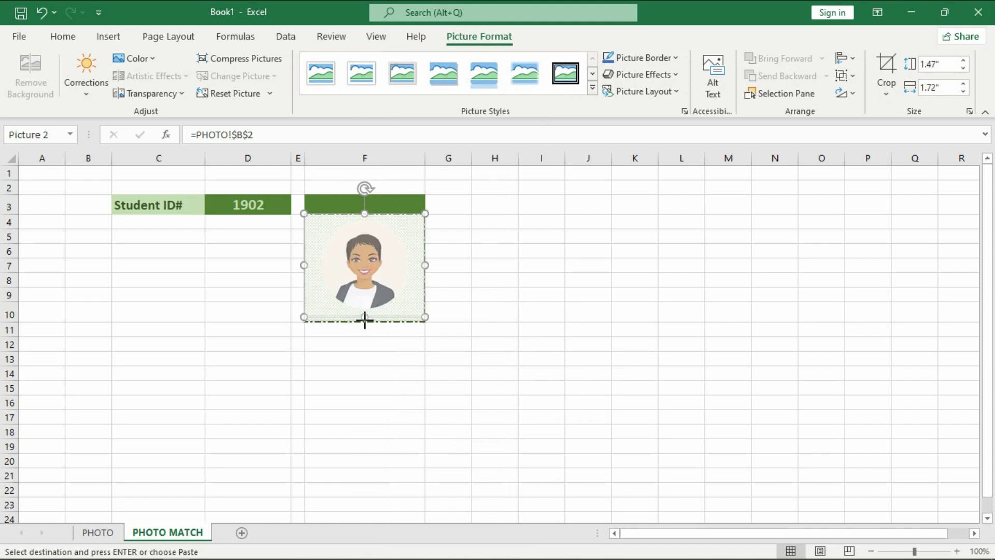
{"action": "left_click_drag", "start_coordinate": [364, 316], "coordinate": [365, 322]}
{"action": "left_click_drag", "start_coordinate": [422, 267], "coordinate": [430, 266]}
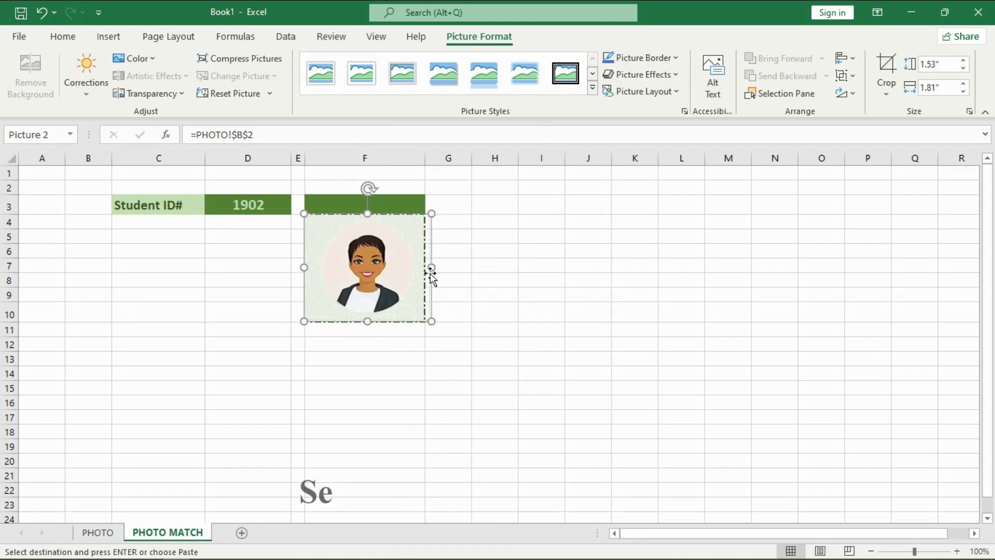
{"action": "left_click_drag", "start_coordinate": [361, 322], "coordinate": [361, 325]}
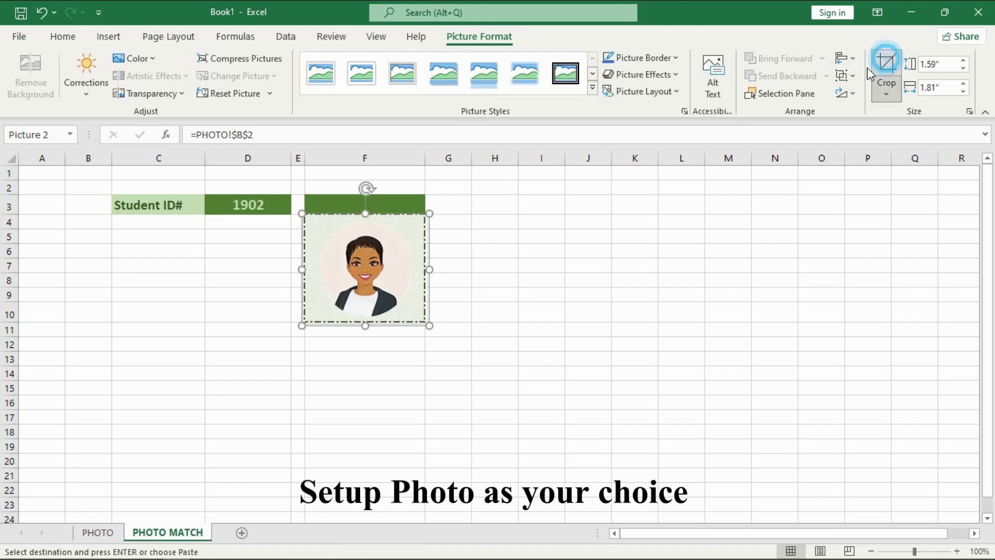
- Crop the linked picture to about 1.4" by 1.37" so it fits the frame
{"action": "left_click", "coordinate": [886, 65]}
{"action": "left_click_drag", "start_coordinate": [426, 323], "coordinate": [412, 315]}
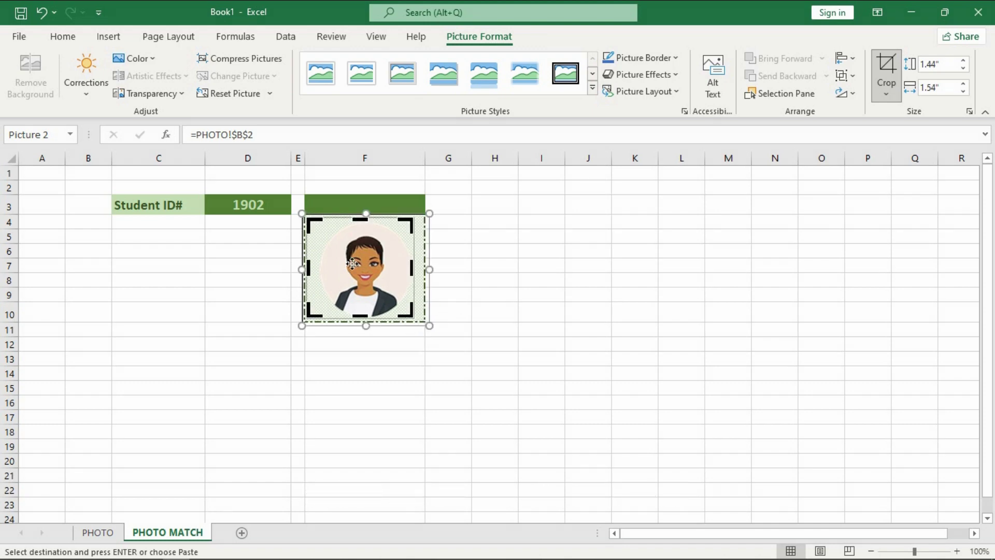
{"action": "left_click_drag", "start_coordinate": [310, 219], "coordinate": [317, 220]}
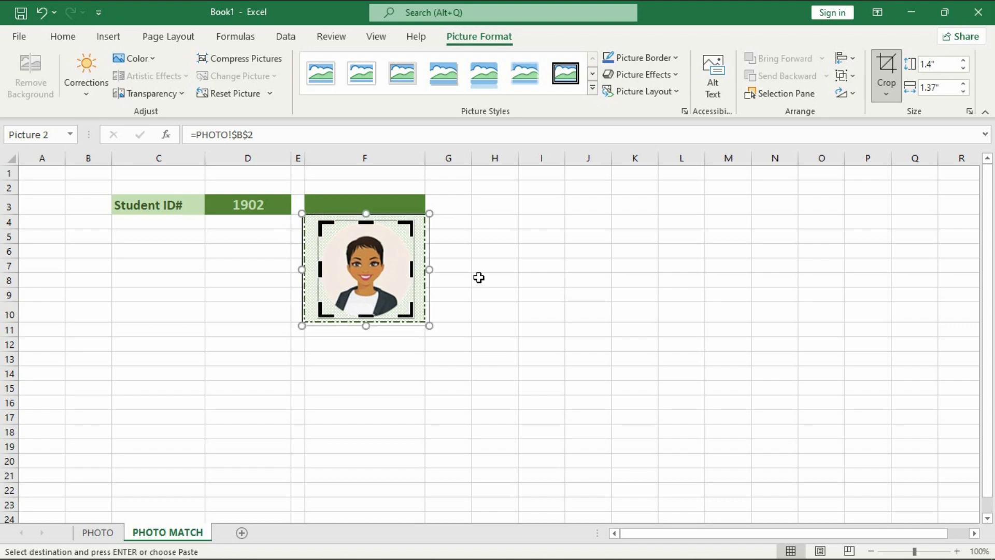
{"action": "left_click", "coordinate": [482, 267]}
{"action": "left_click", "coordinate": [381, 263]}
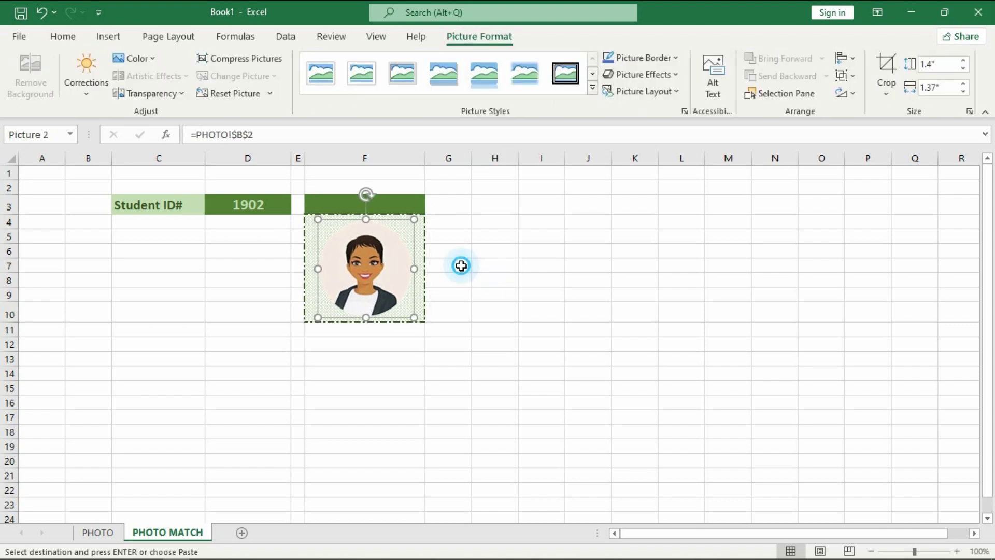
{"action": "left_click", "coordinate": [489, 306]}
{"action": "left_click", "coordinate": [246, 272]}
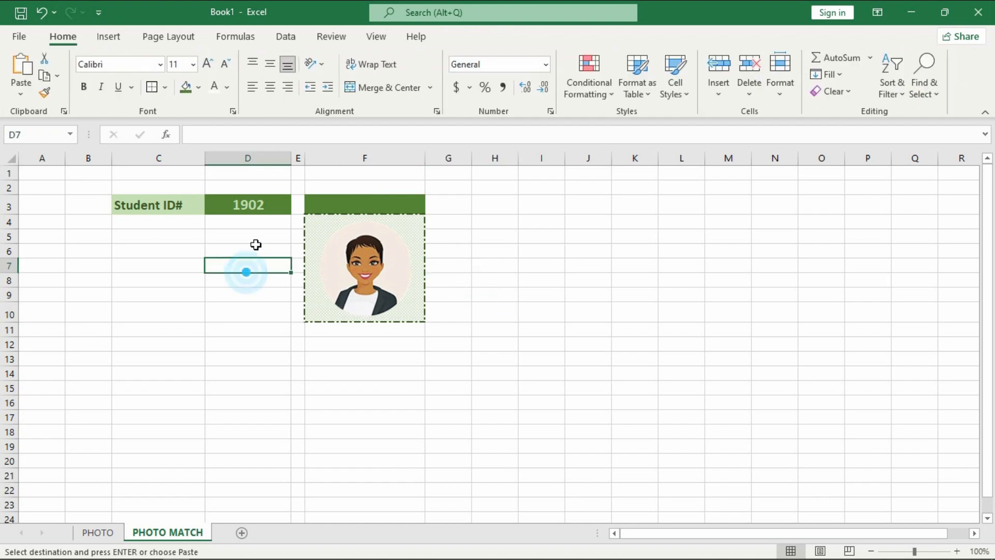
{"action": "left_click", "coordinate": [267, 204]}
{"action": "left_click", "coordinate": [298, 209]}
{"action": "left_click", "coordinate": [243, 224]}
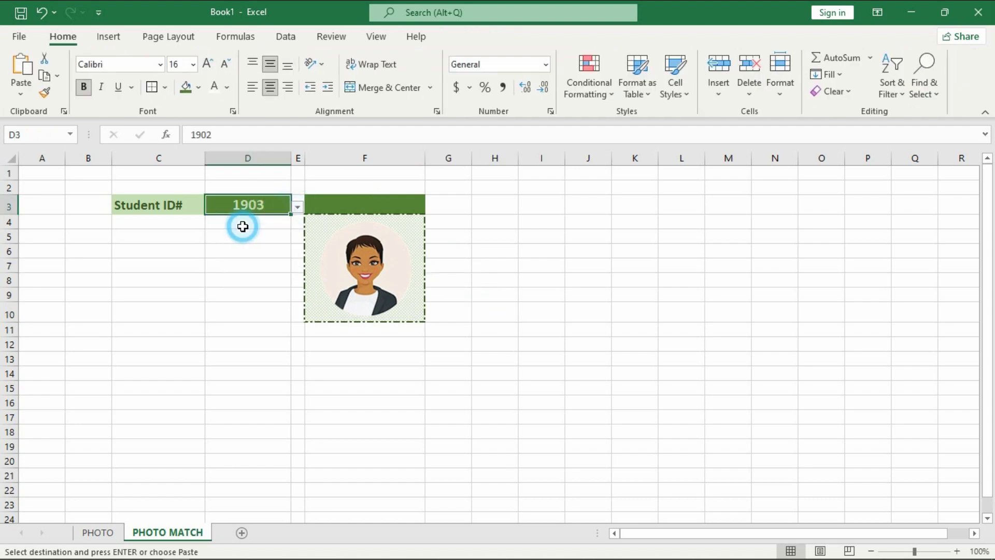
{"action": "left_click", "coordinate": [297, 208]}
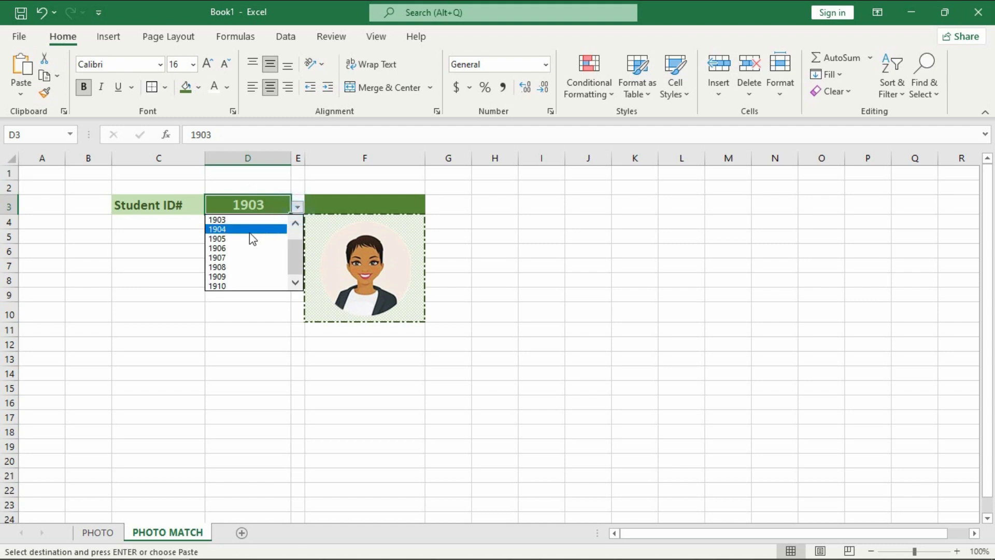
{"action": "left_click_drag", "start_coordinate": [295, 249], "coordinate": [295, 229]}
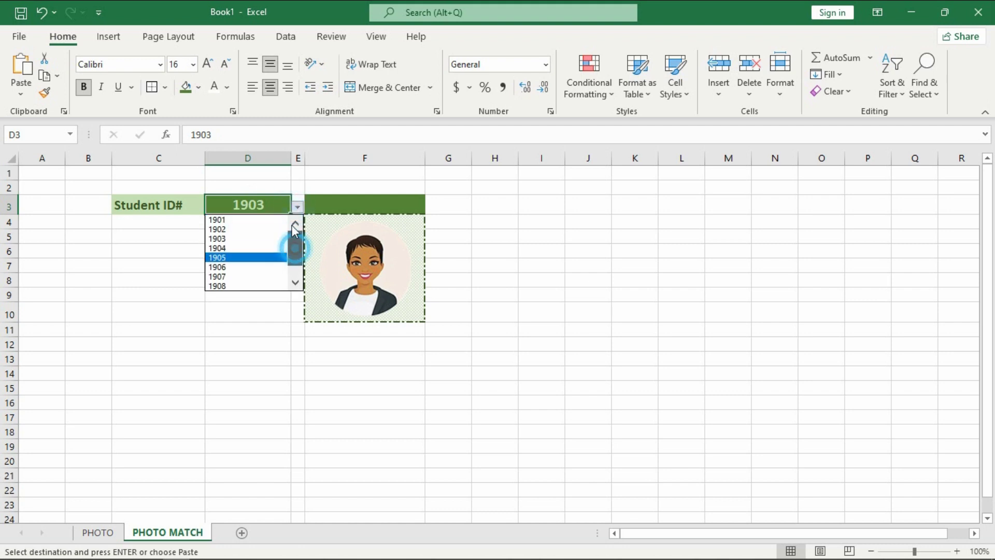
{"action": "left_click", "coordinate": [227, 229]}
{"action": "left_click", "coordinate": [439, 266]}
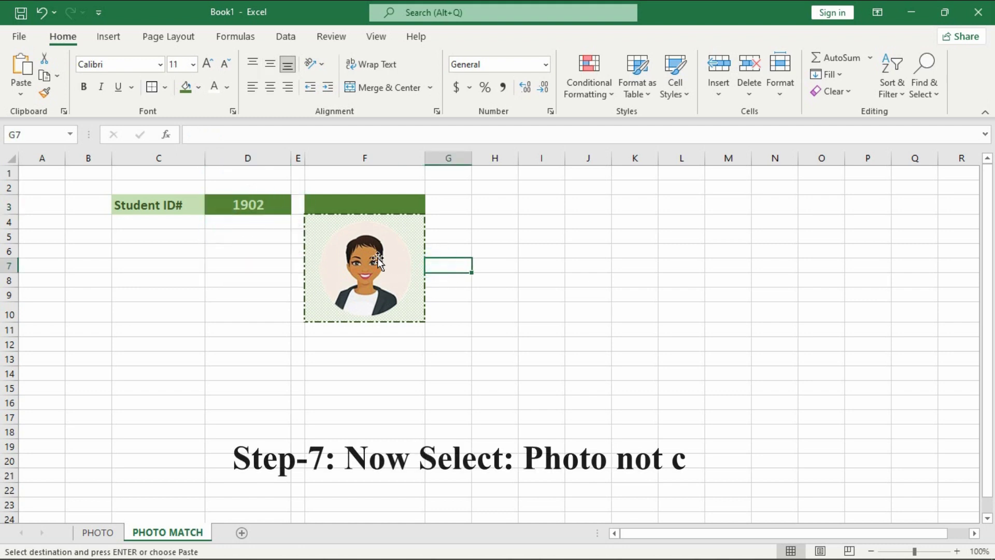
{"action": "left_click", "coordinate": [381, 262]}
- Replace the picture's =PHOTO!$B$2 link formula with =Picture
{"action": "left_click", "coordinate": [259, 134]}
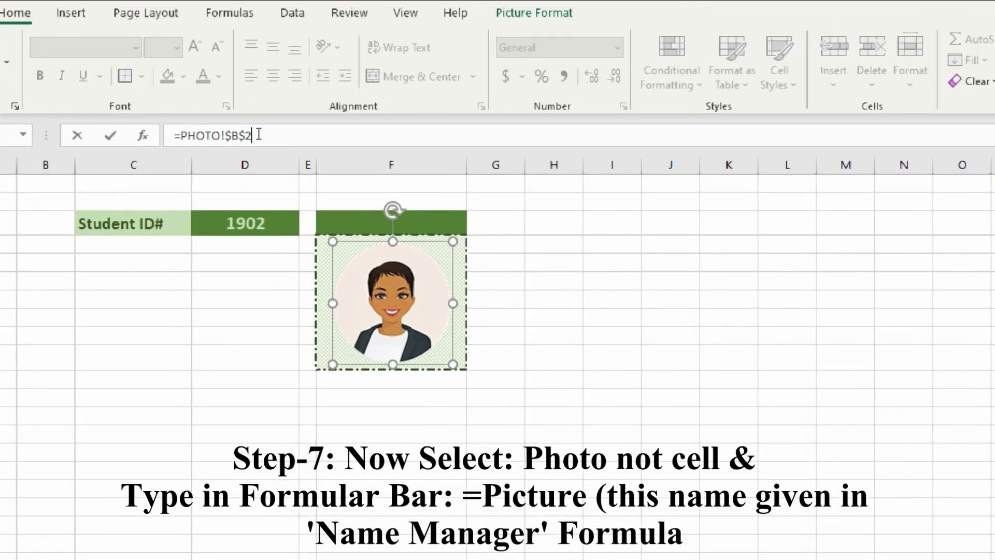
{"action": "left_click_drag", "start_coordinate": [258, 134], "coordinate": [172, 135]}
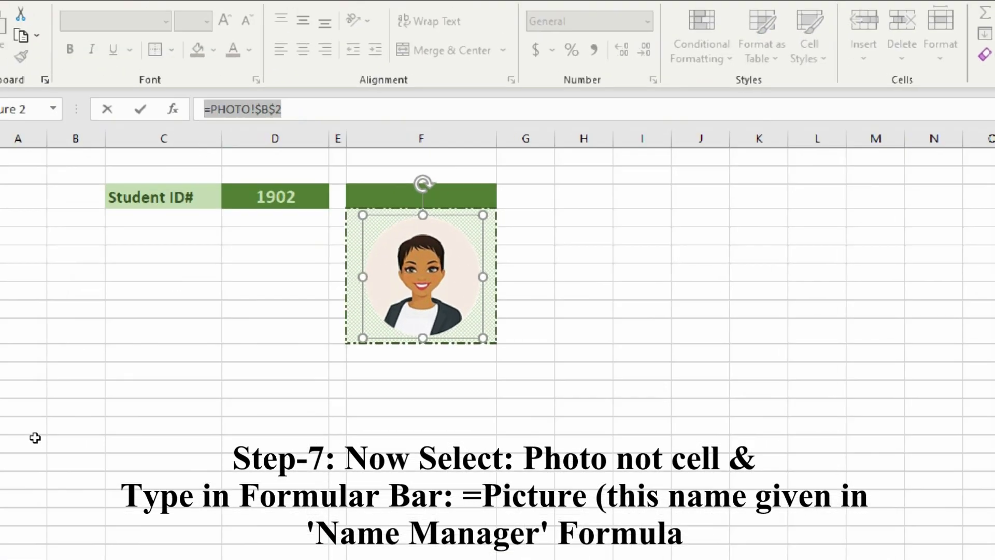
{"action": "type", "text": "="}
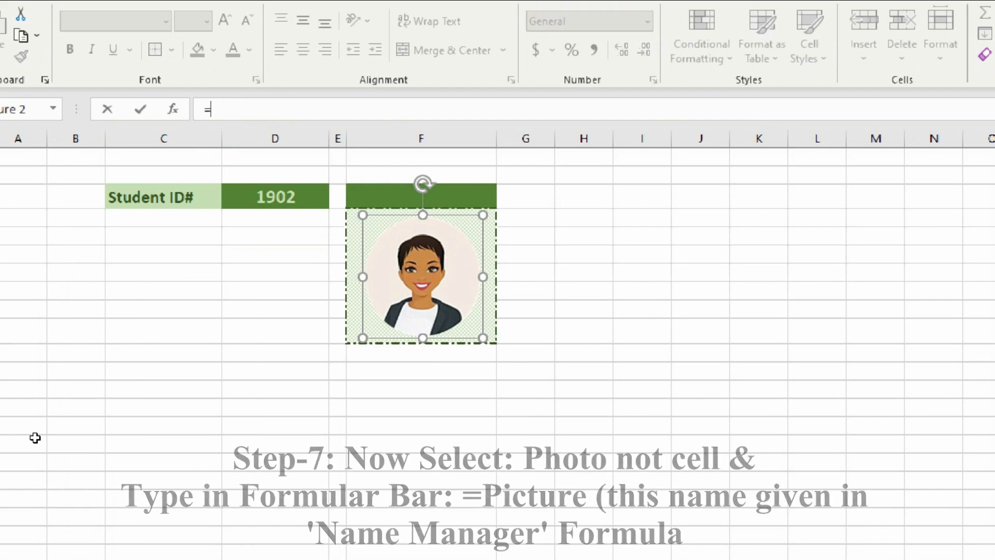
{"action": "type", "text": "P"}
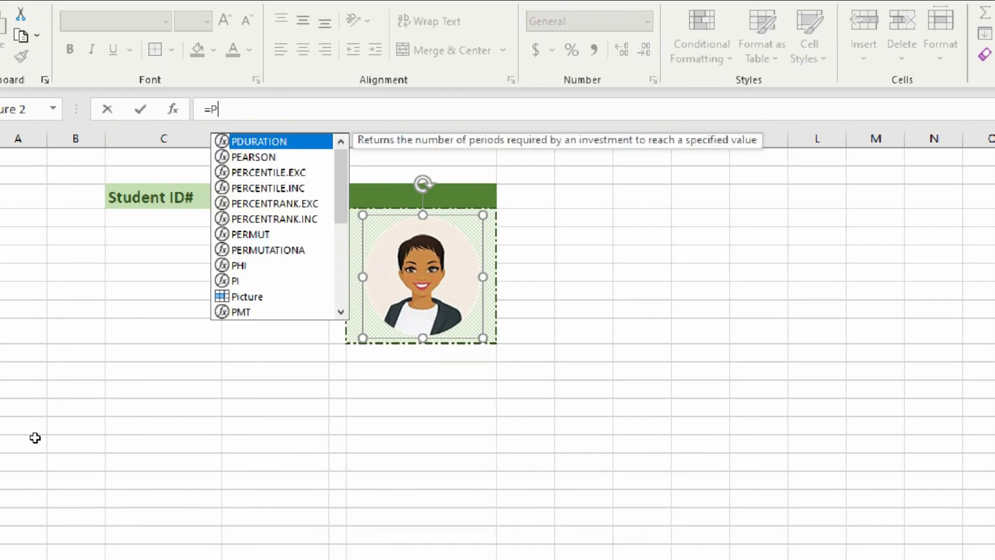
{"action": "type", "text": "ict"}
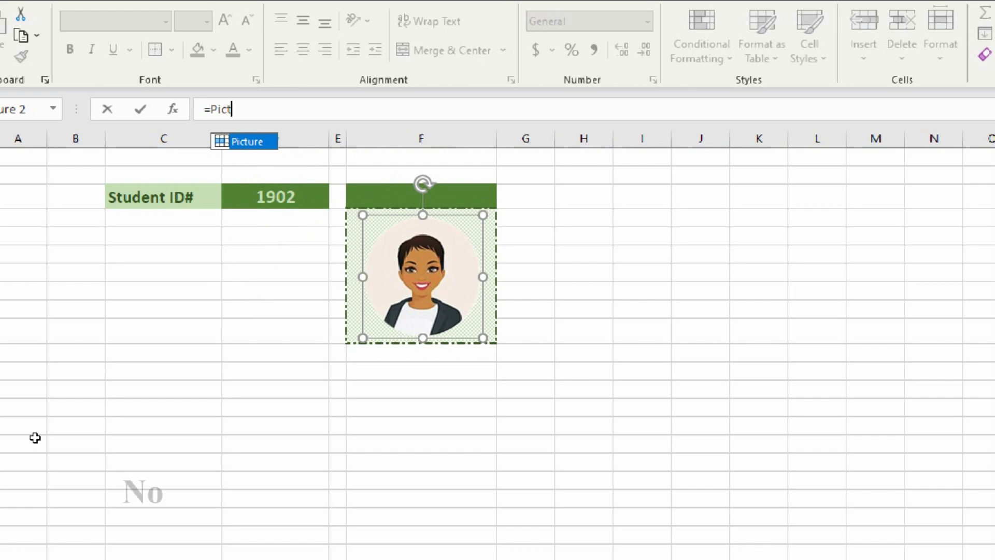
{"action": "type", "text": "ur"}
{"action": "type", "text": "e"}
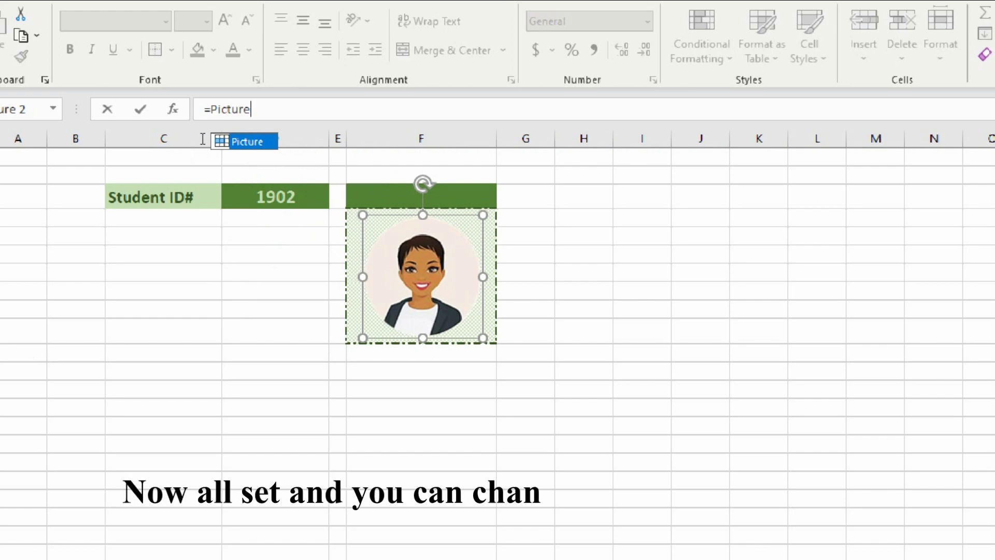
{"action": "double_click", "coordinate": [226, 150]}
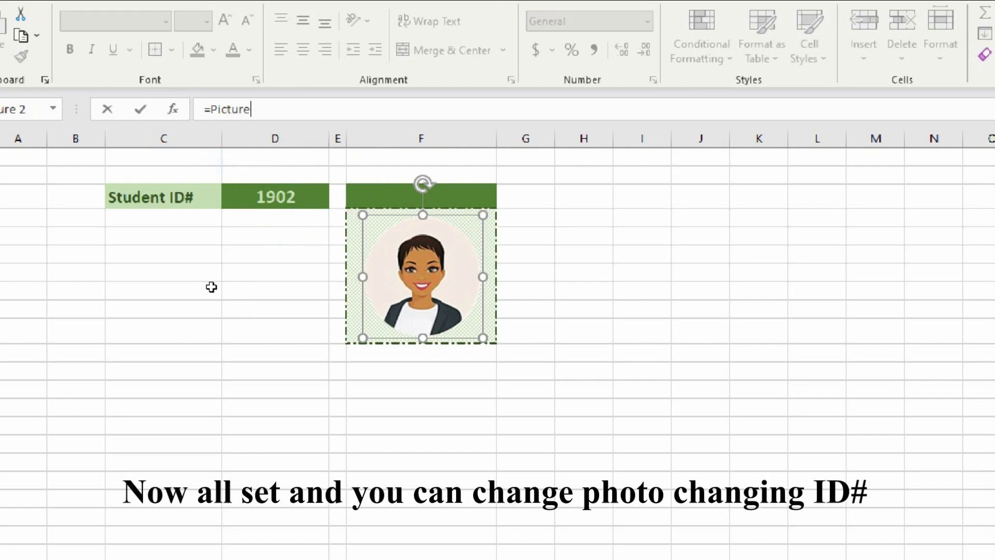
{"action": "key", "text": "Return"}
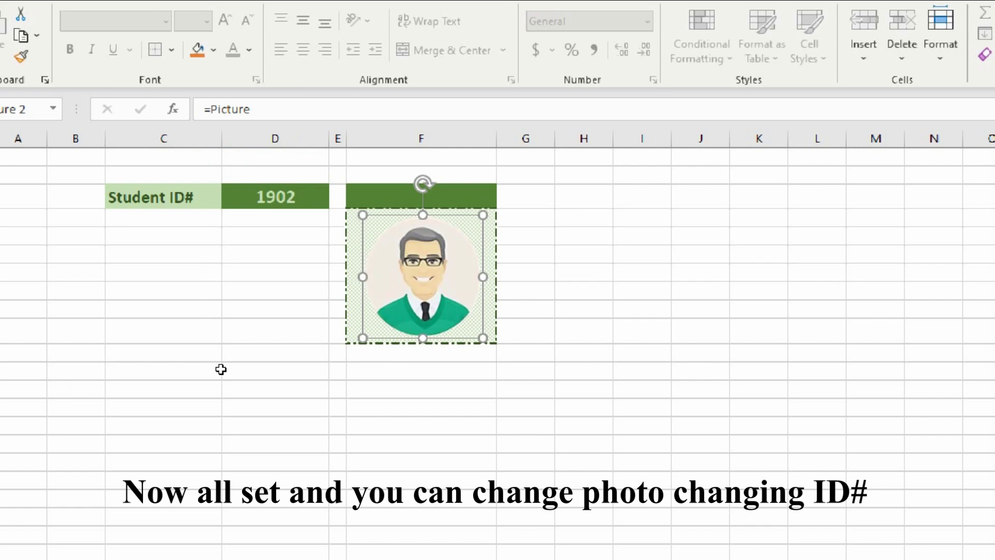
- Step D3 through student IDs 1903, 1904 and 1905, checking the photo updates
{"action": "left_click", "coordinate": [278, 207]}
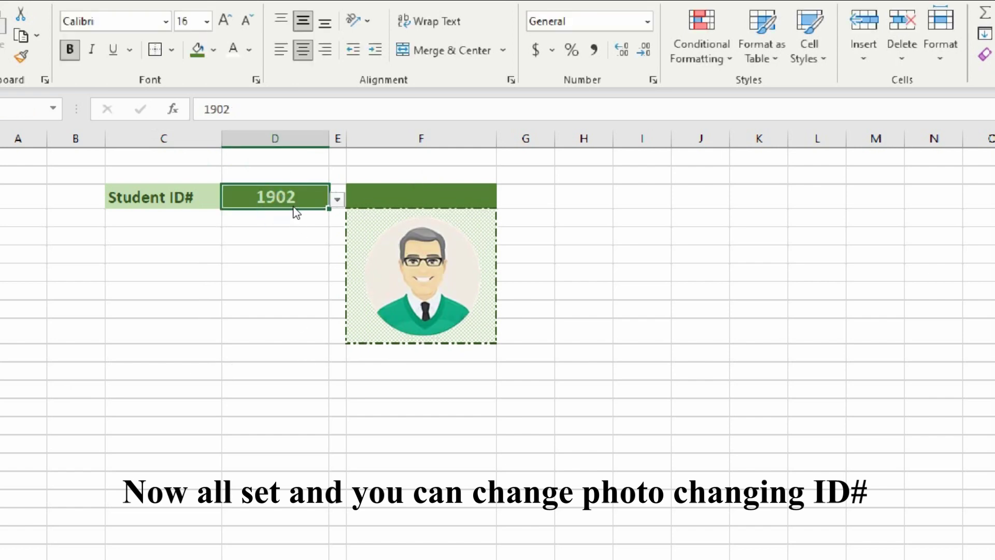
{"action": "key", "text": "alt+Down"}
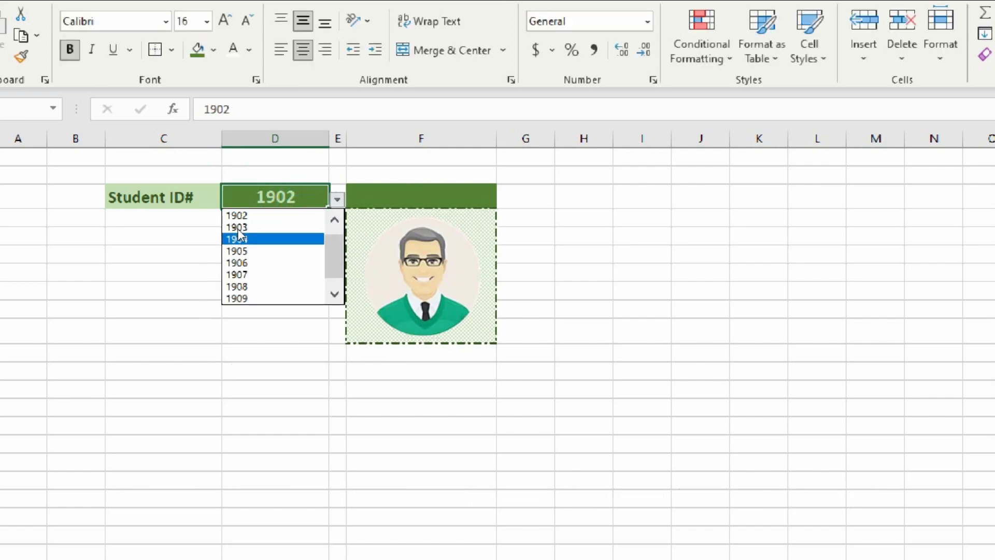
{"action": "left_click", "coordinate": [238, 224]}
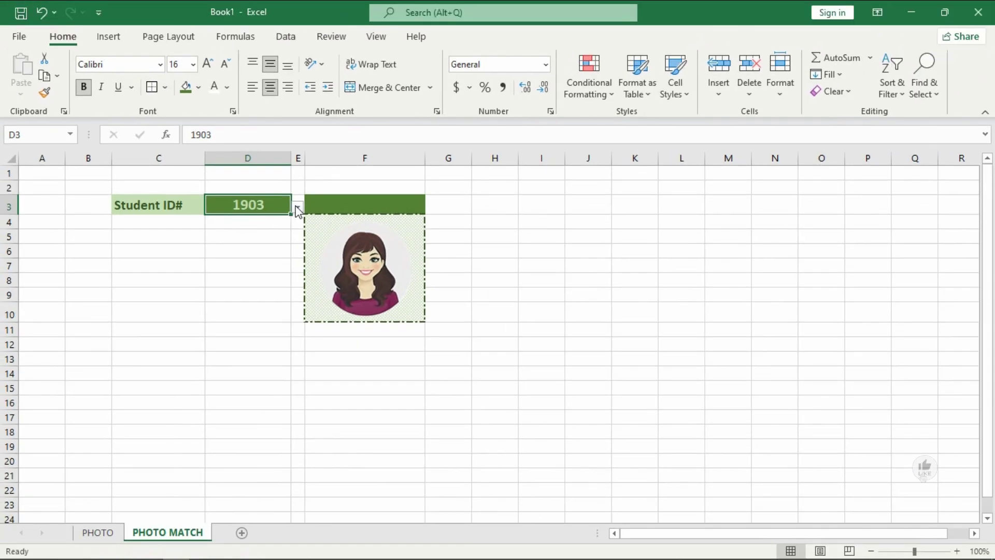
{"action": "left_click", "coordinate": [297, 207]}
{"action": "left_click", "coordinate": [267, 230]}
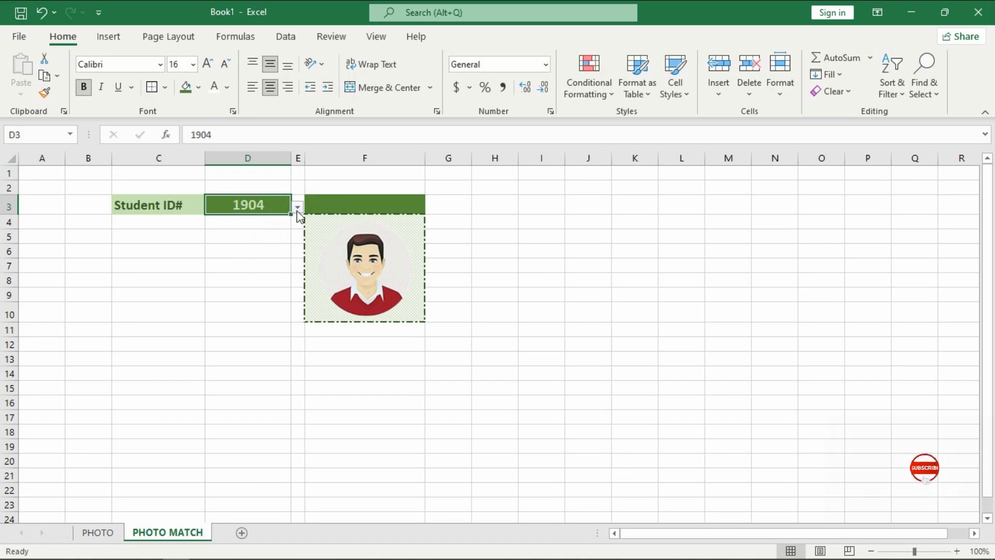
{"action": "left_click", "coordinate": [298, 207]}
{"action": "left_click", "coordinate": [266, 238]}
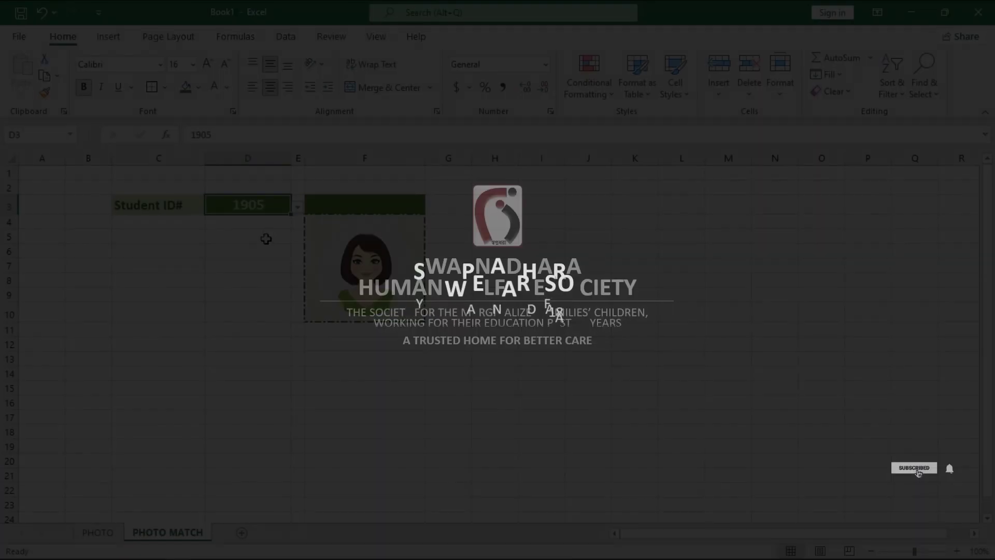